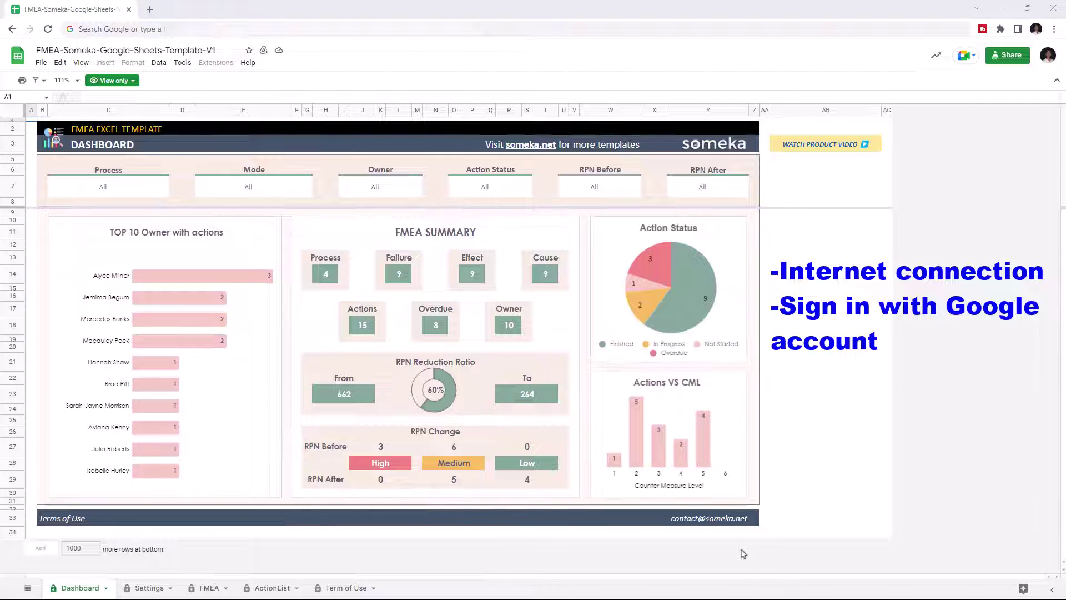
Make a copy of the FMEA template and remove the 'Copy of ' prefix from its name.
left_click(42, 62)
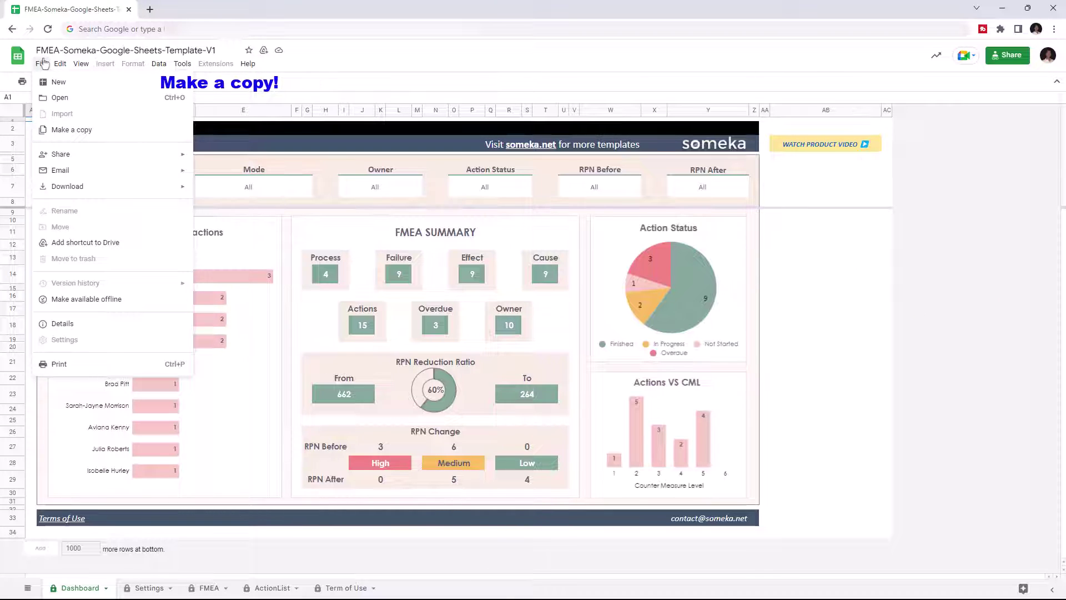
left_click(77, 134)
left_click(499, 303)
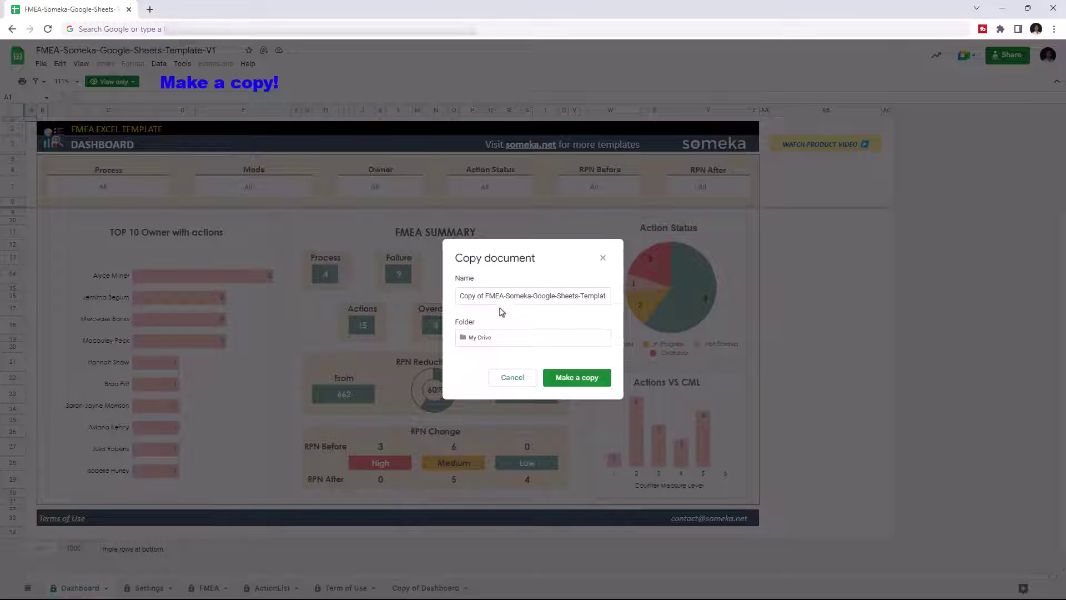
double_click(480, 296)
left_click_drag(479, 296, 450, 300)
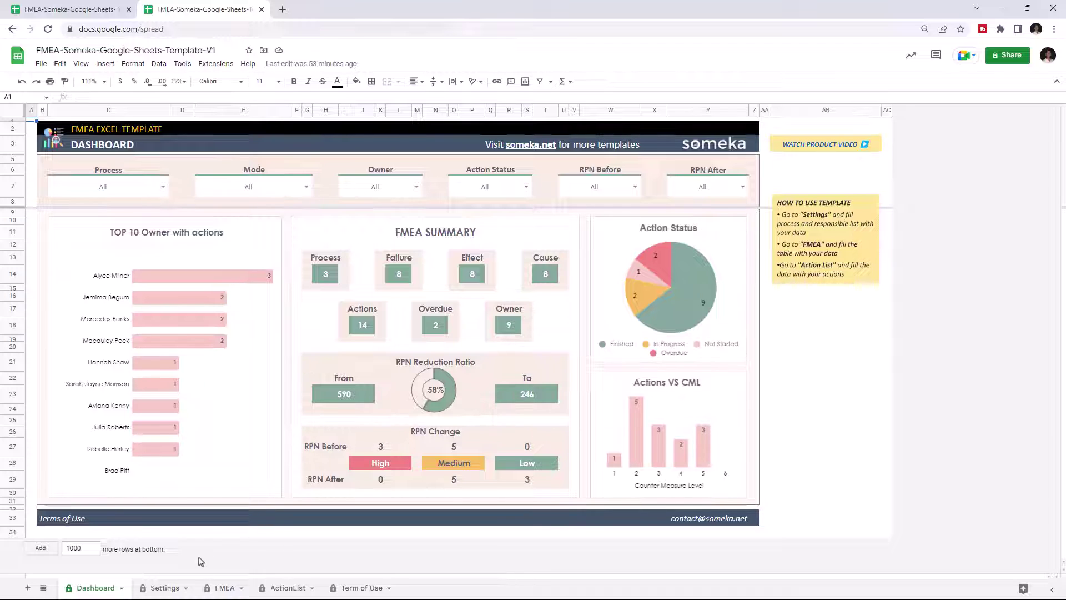
Browse the Settings, FMEA and ActionList sheets, ending back on Settings.
left_click(165, 588)
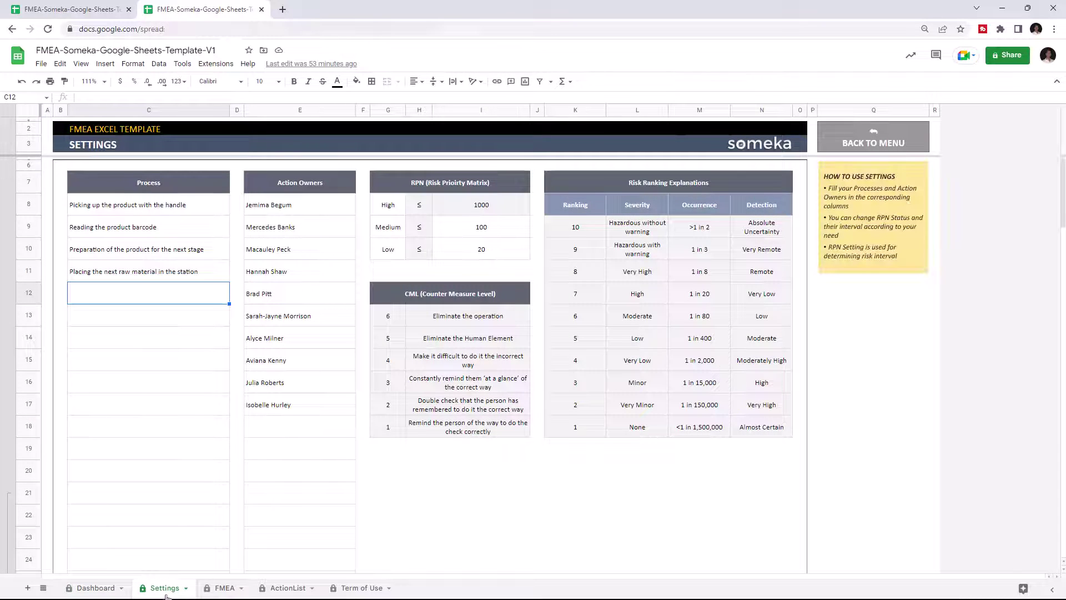
left_click(226, 589)
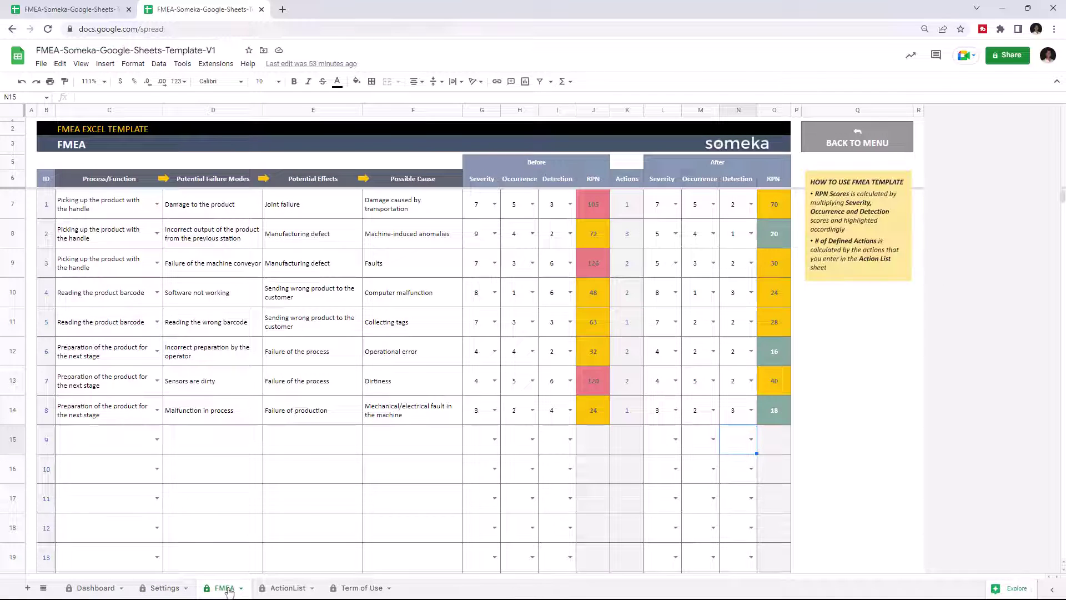
left_click(280, 589)
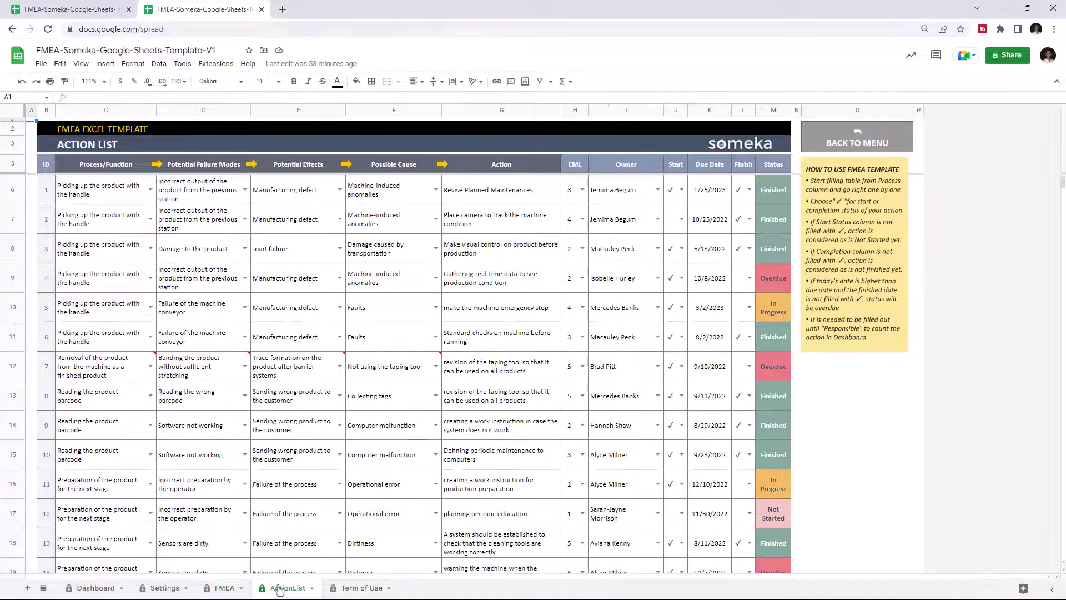
left_click(159, 589)
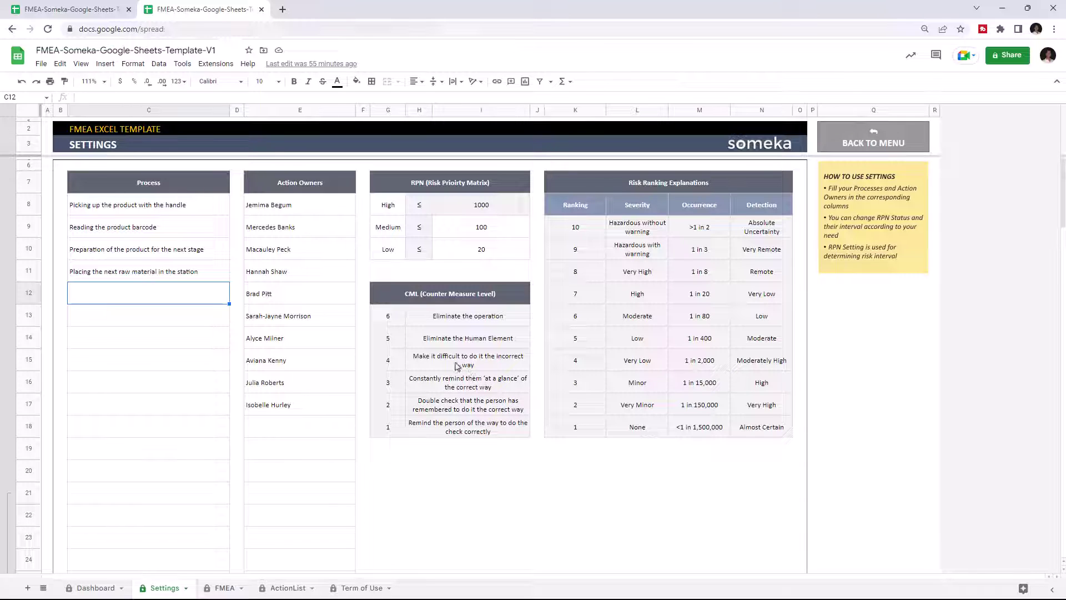
Enter 'Removal of the product from the machine as a finished product' in Settings cell C12.
double_click(197, 293)
type("Removal of the product from the machine as a finished")
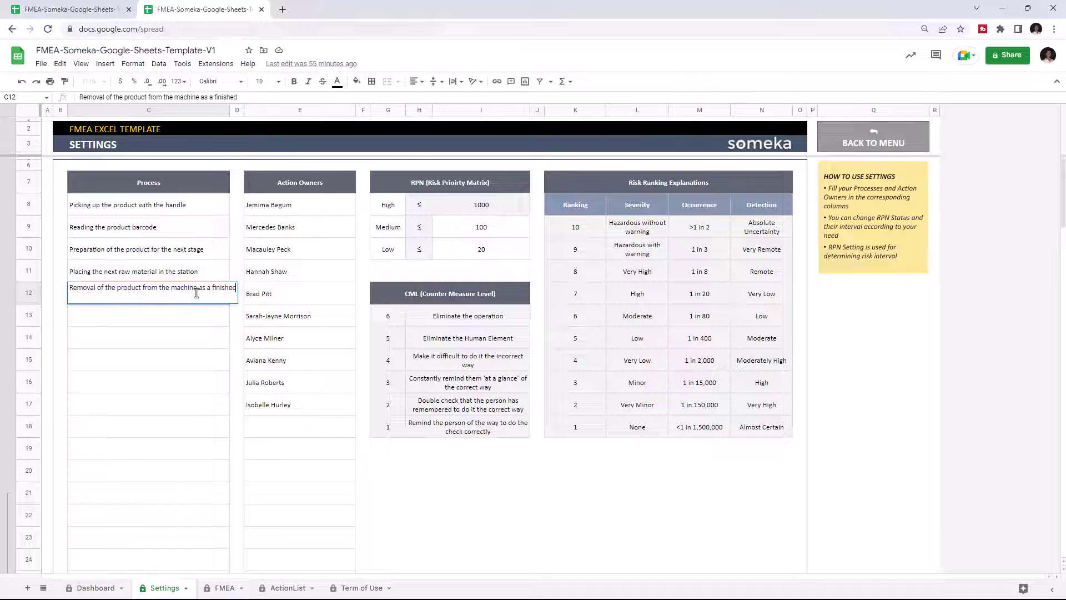
type(" product")
left_click(189, 376)
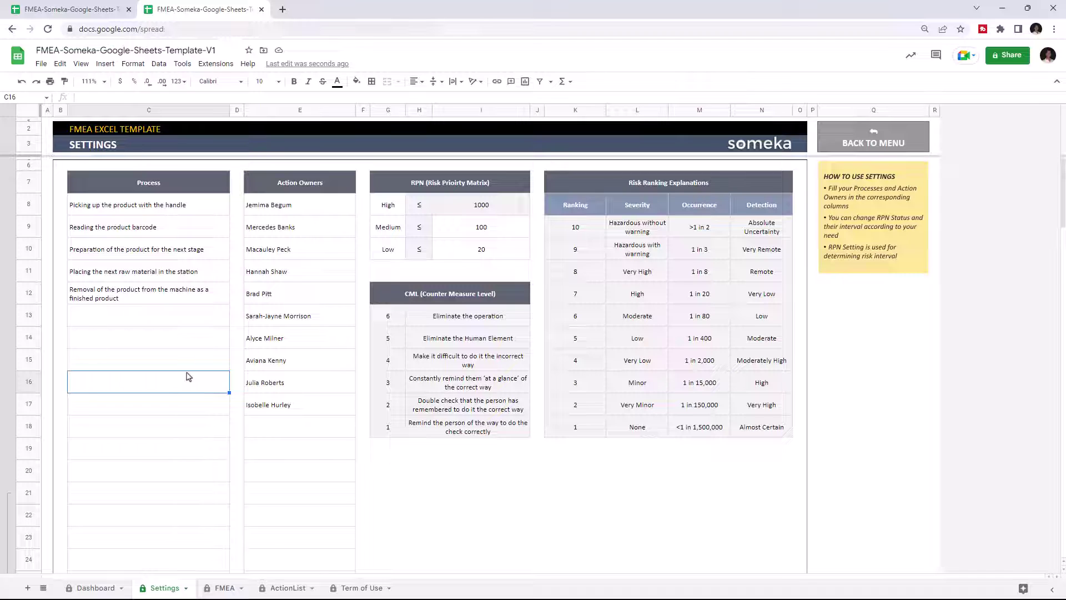
On the FMEA sheet, inspect row 1's process, failure effect and possible cause.
left_click(222, 588)
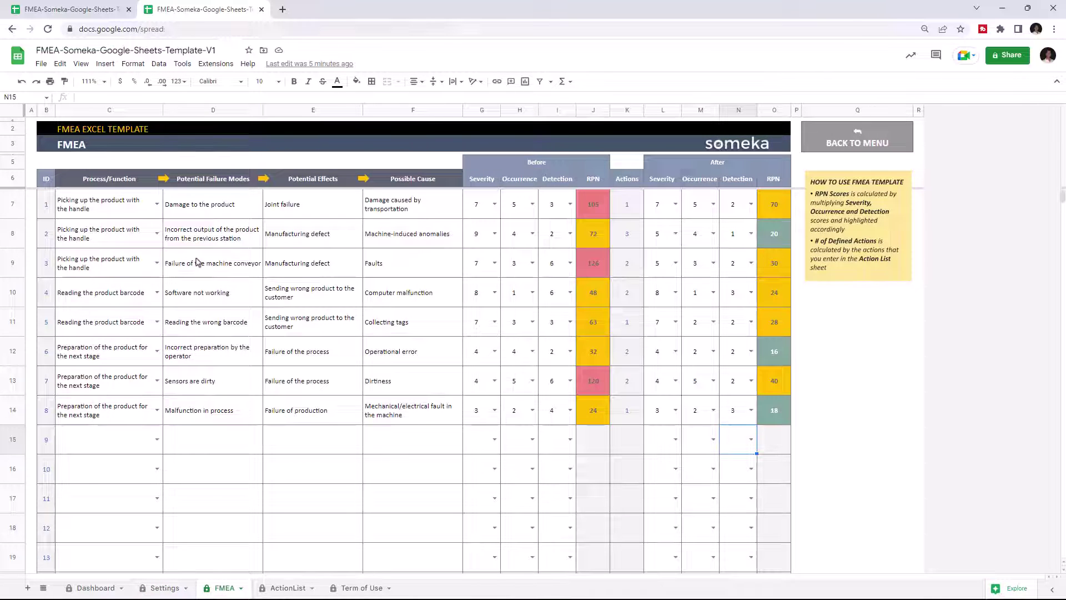
left_click(157, 204)
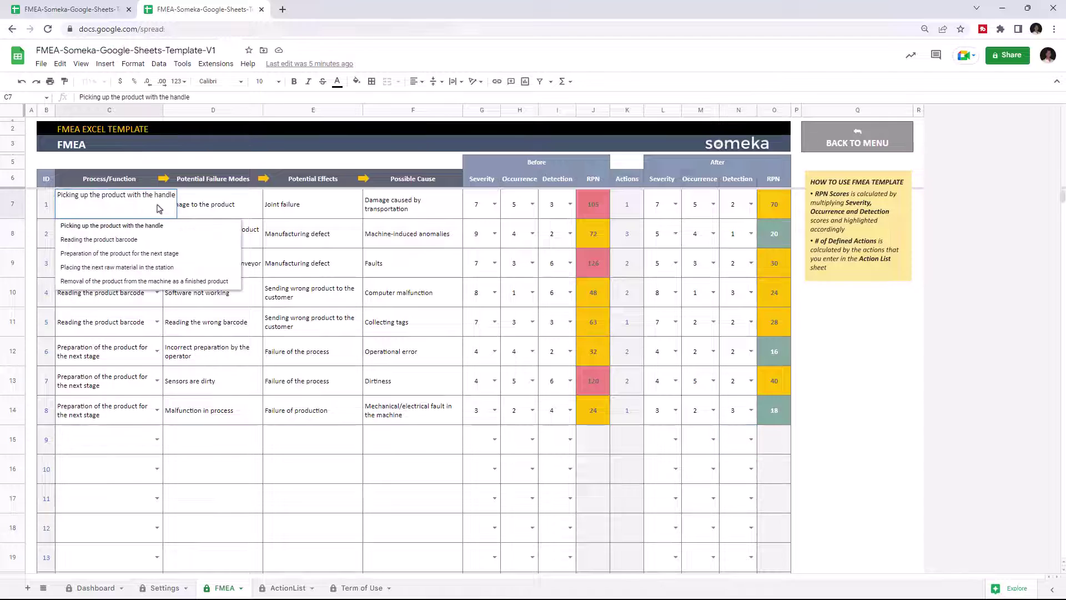
left_click(209, 203)
left_click(321, 205)
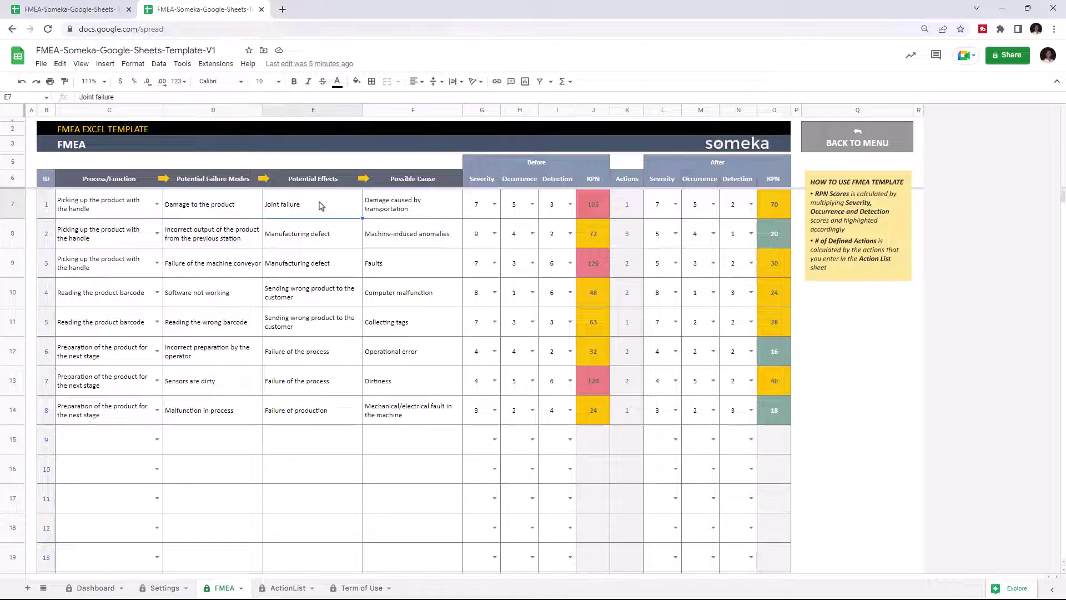
left_click(438, 199)
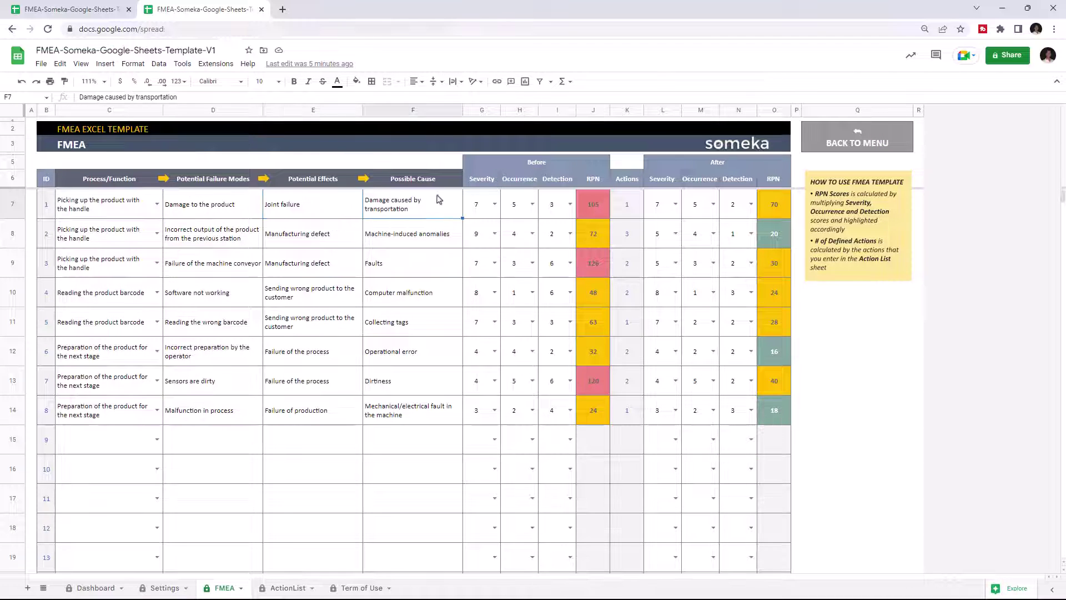
Inspect row 1's before scores 7/5/3 (RPN 105) and after scores 7/5/2 (RPN 70).
left_click(492, 202)
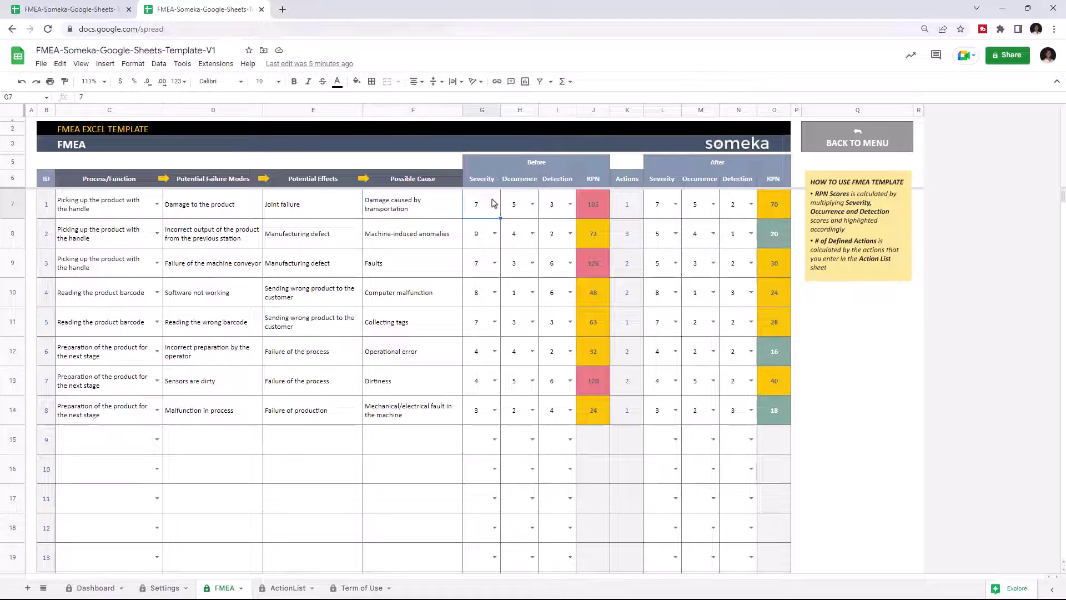
left_click(570, 204)
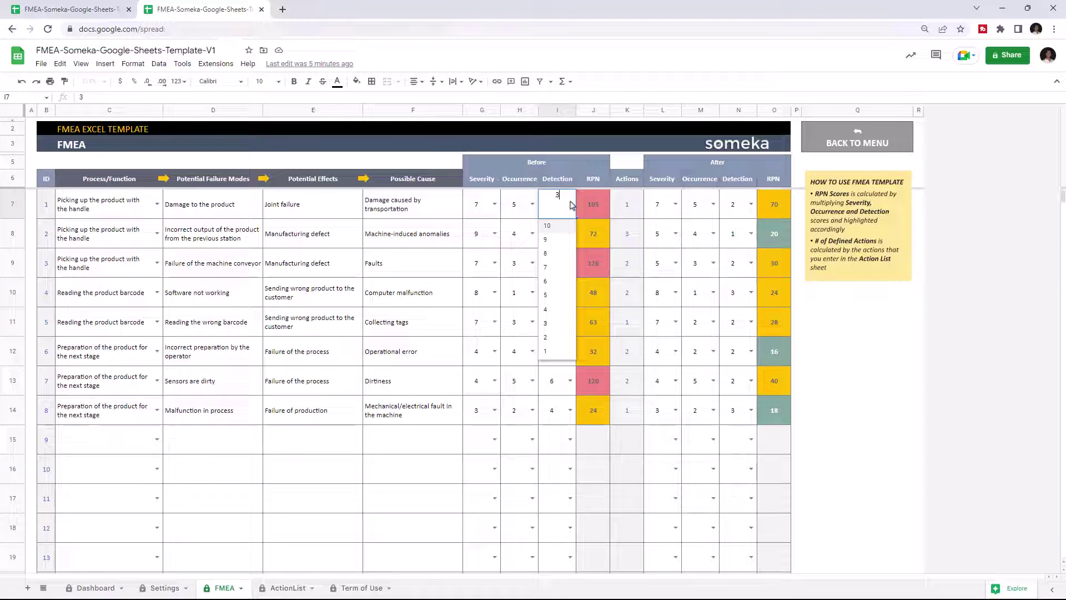
left_click(532, 205)
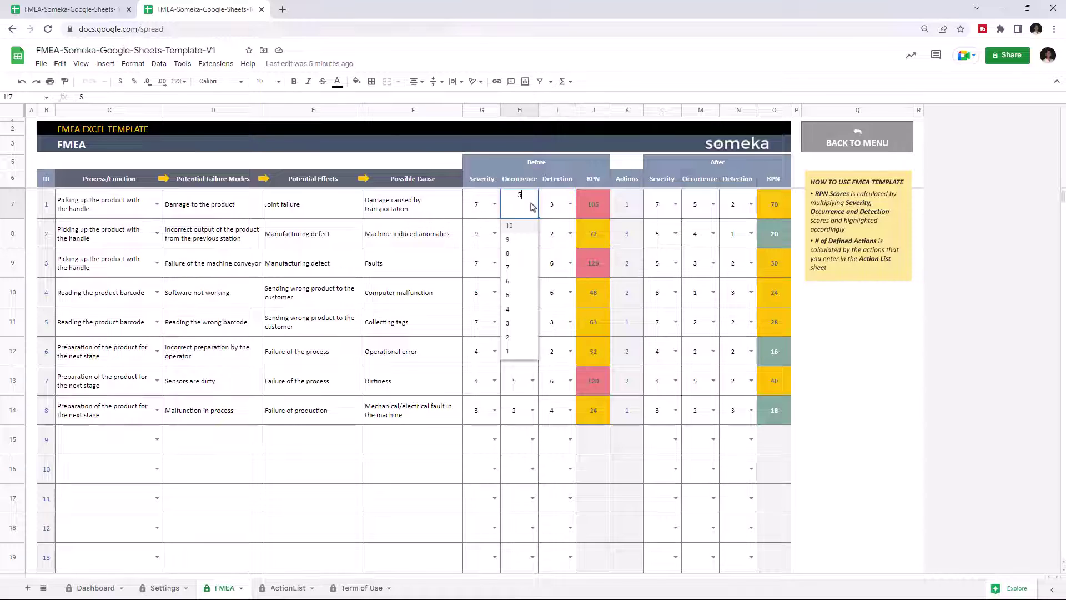
left_click(604, 206)
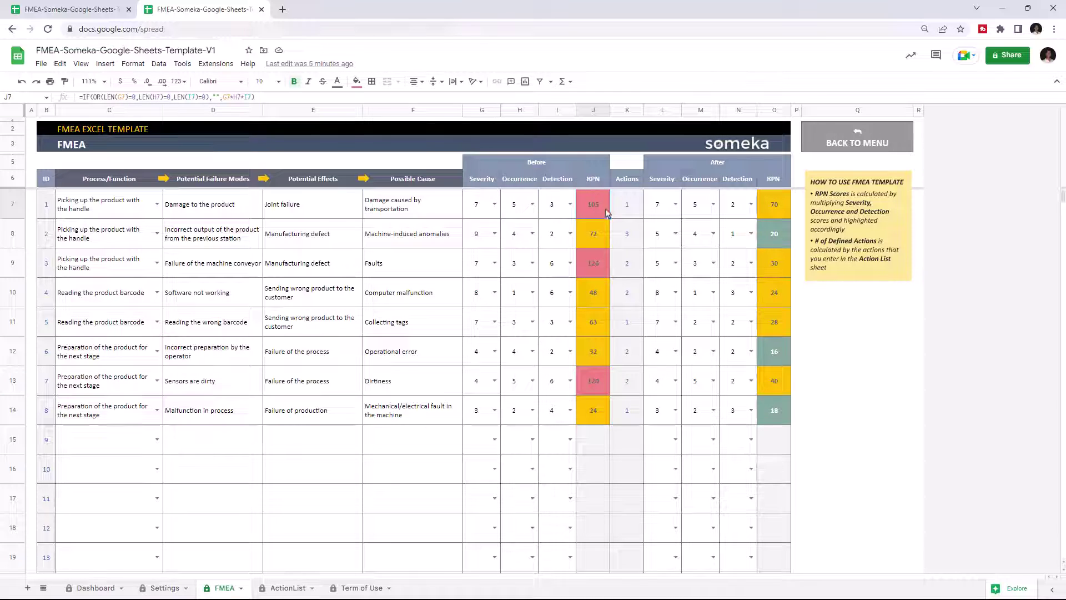
left_click(677, 206)
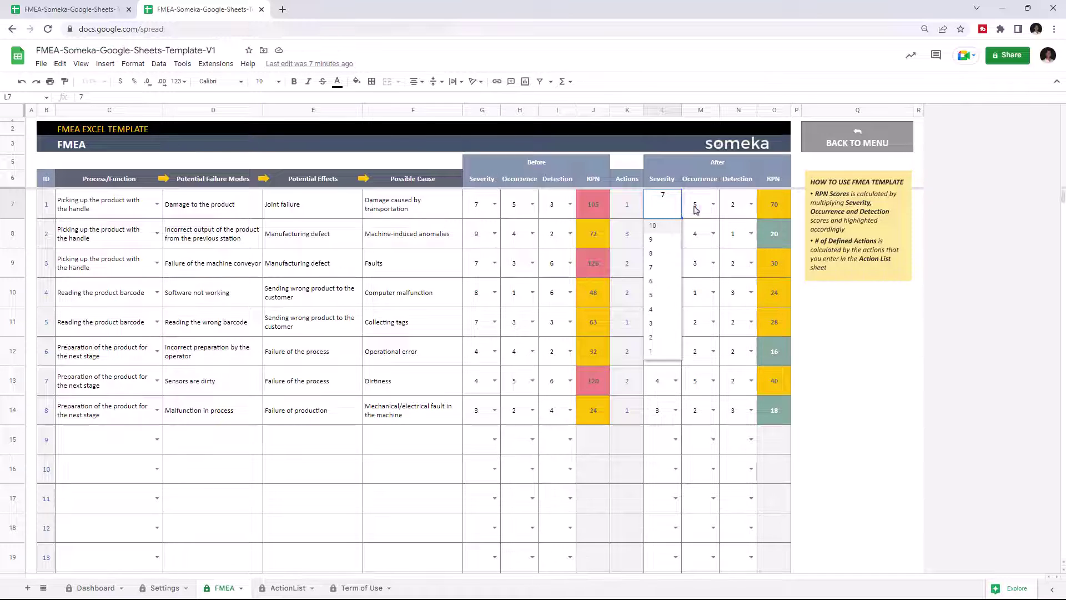
left_click(714, 210)
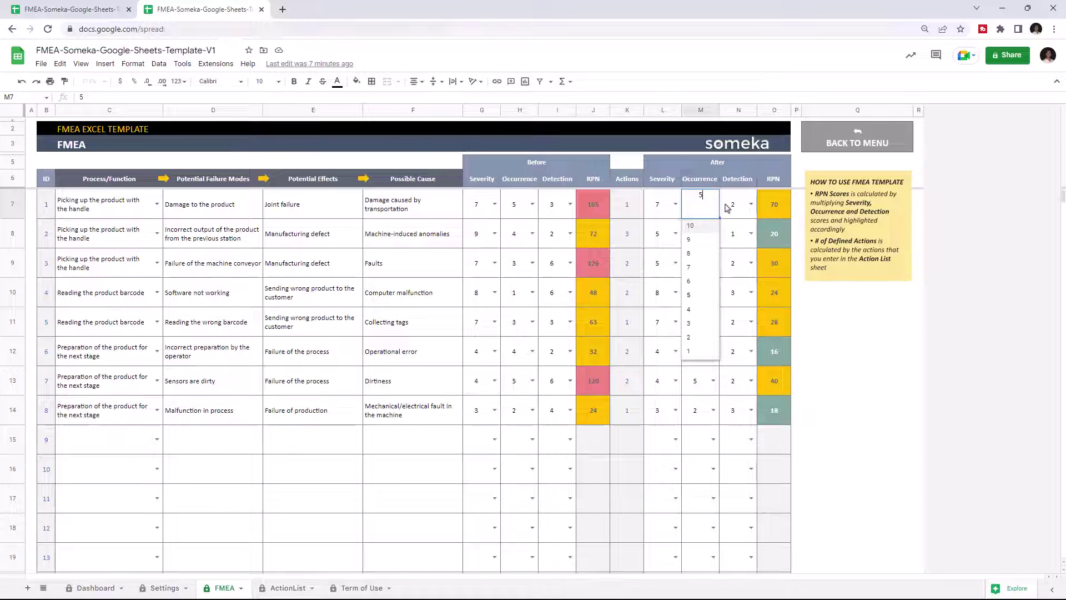
left_click(732, 216)
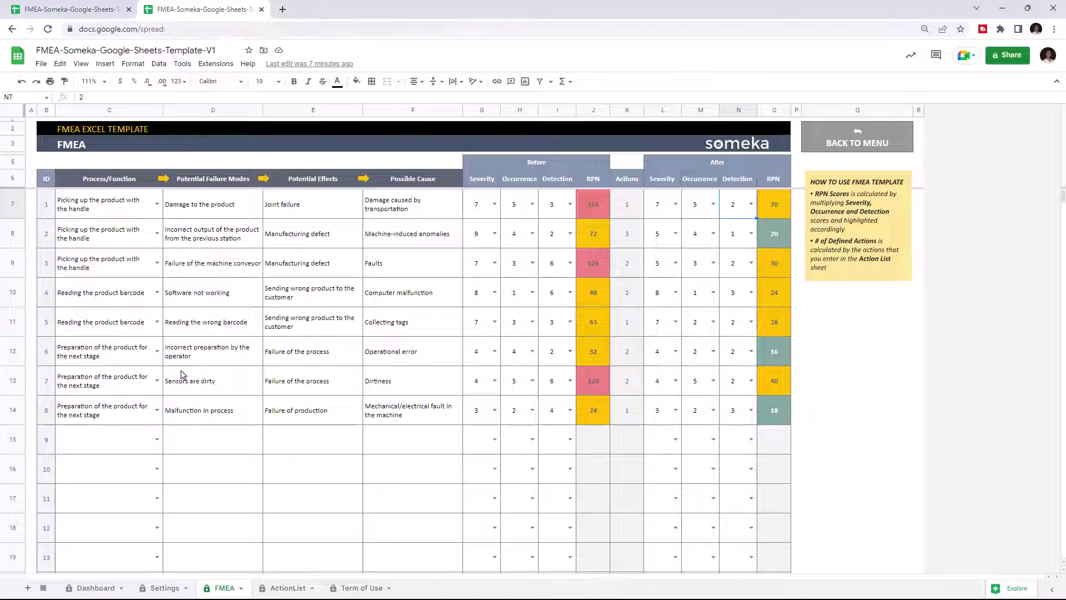
Give row 9 the removal process, failure 'Banding the product without sufficient stretching', trace-formation effect and 'Not using the taping tool' cause.
left_click(155, 443)
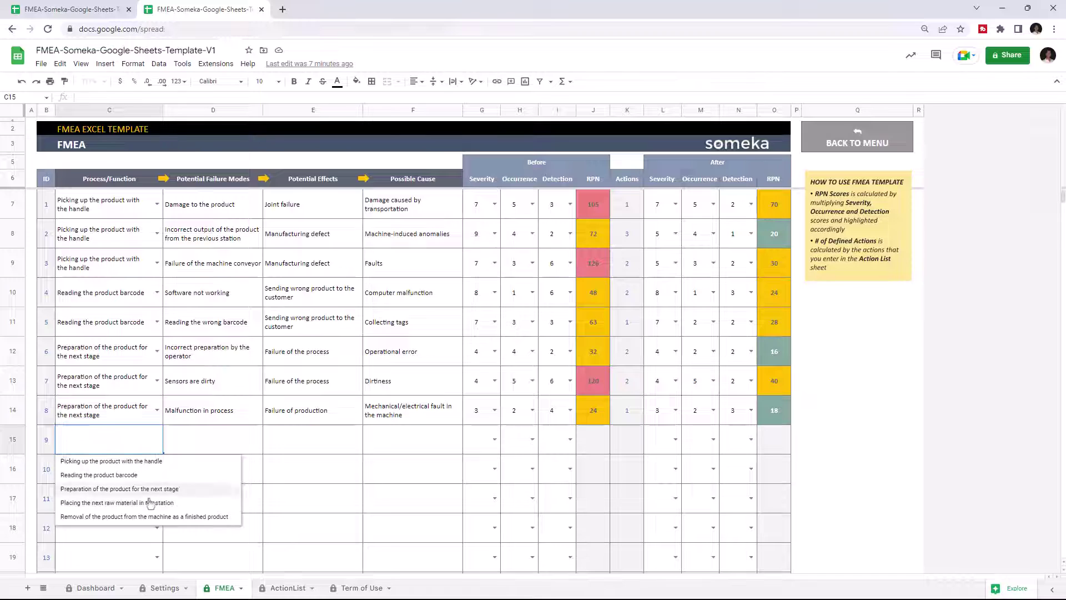
left_click(153, 516)
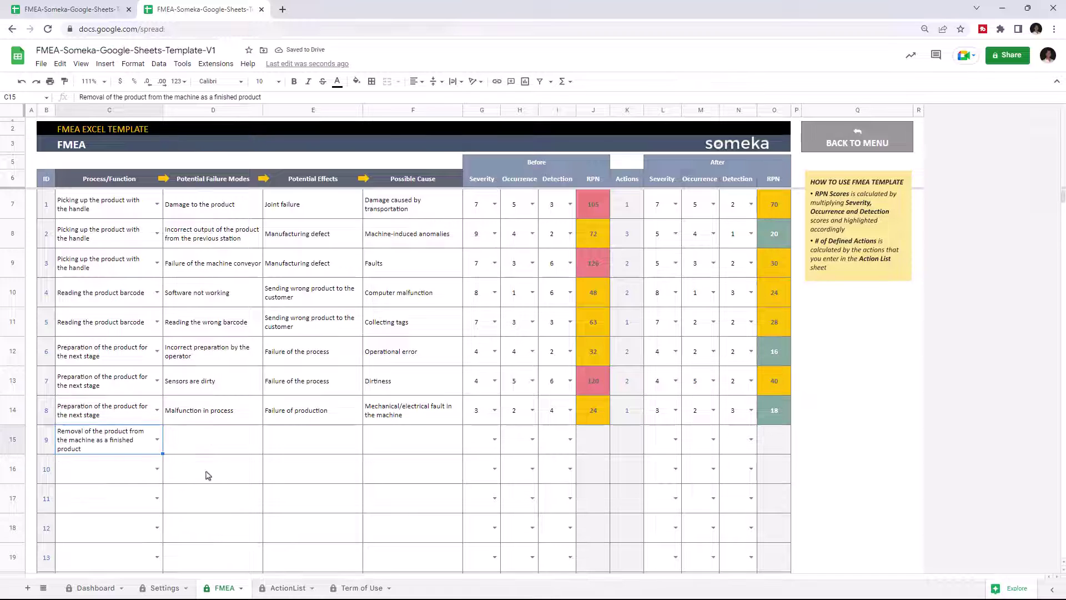
left_click(220, 440)
type("Banding the product without su")
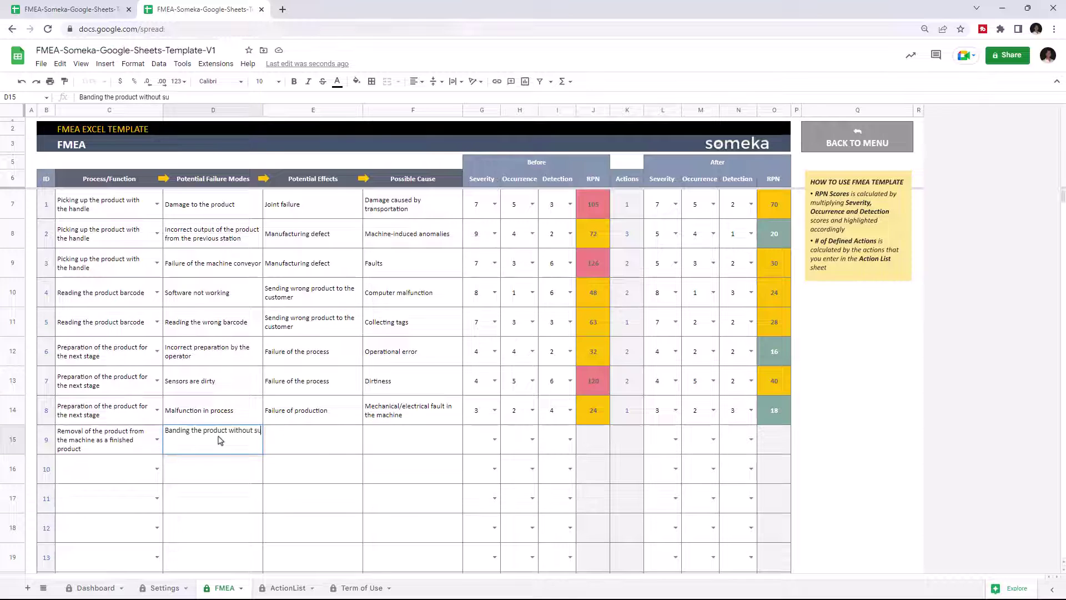
type("fficient stretching")
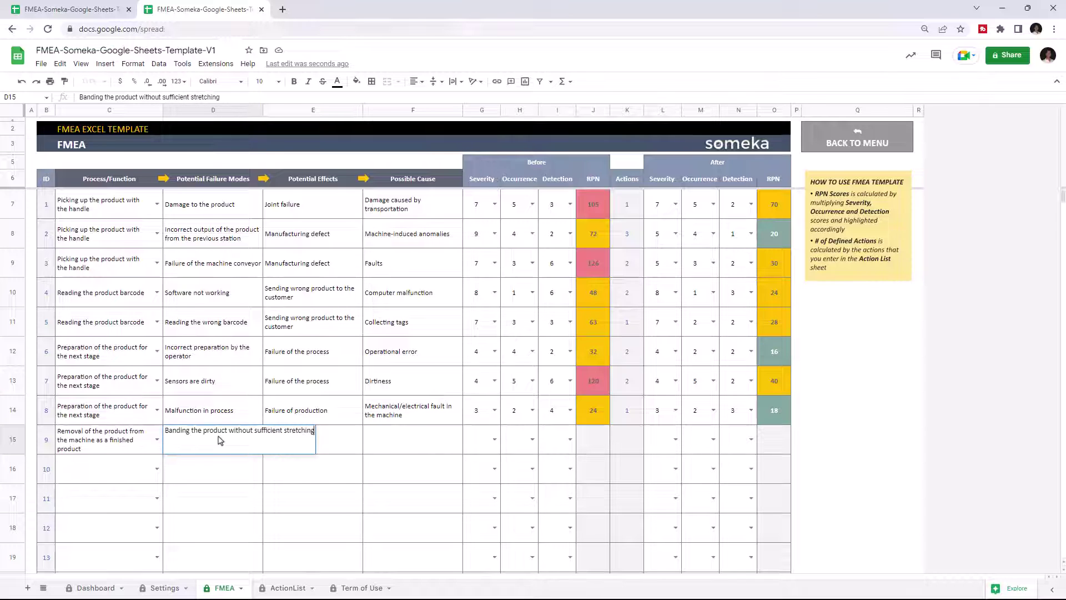
key("Tab")
type("Trace formation ")
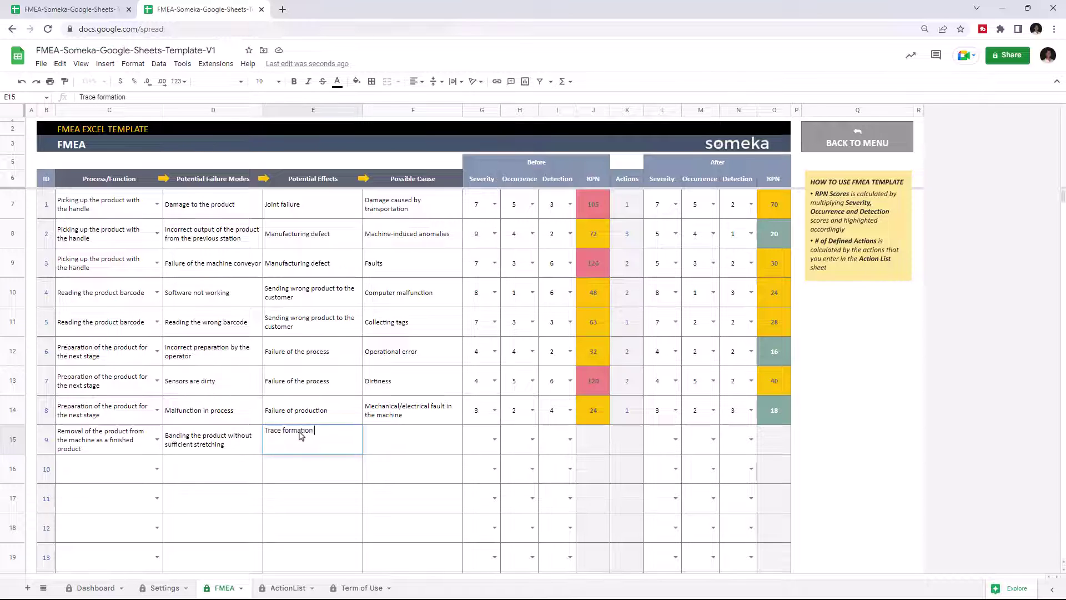
type("on the product after barrier system")
key("Tab")
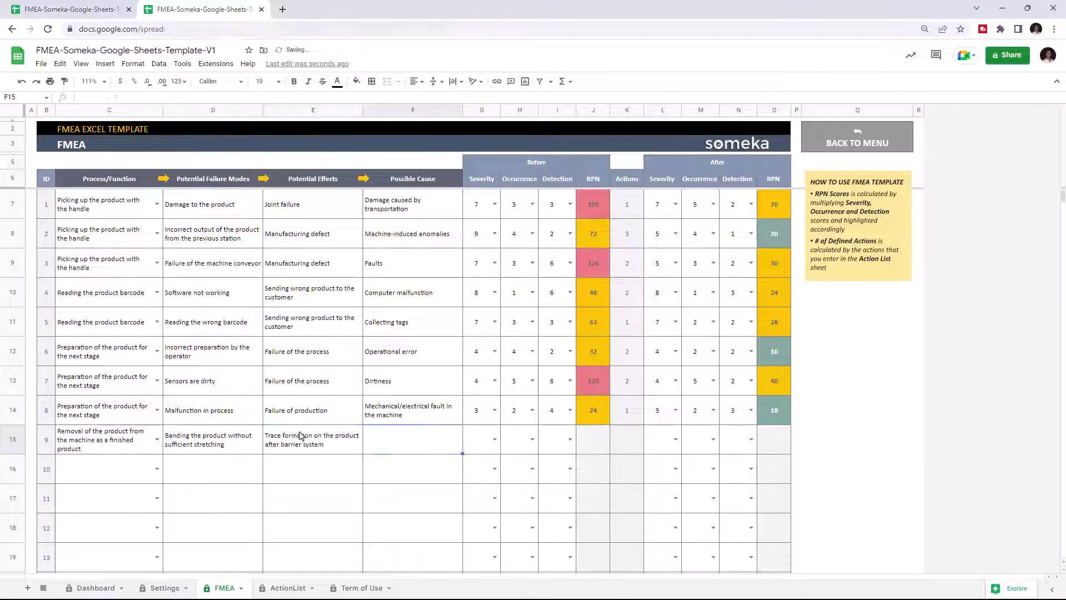
type("Not using the taping tool")
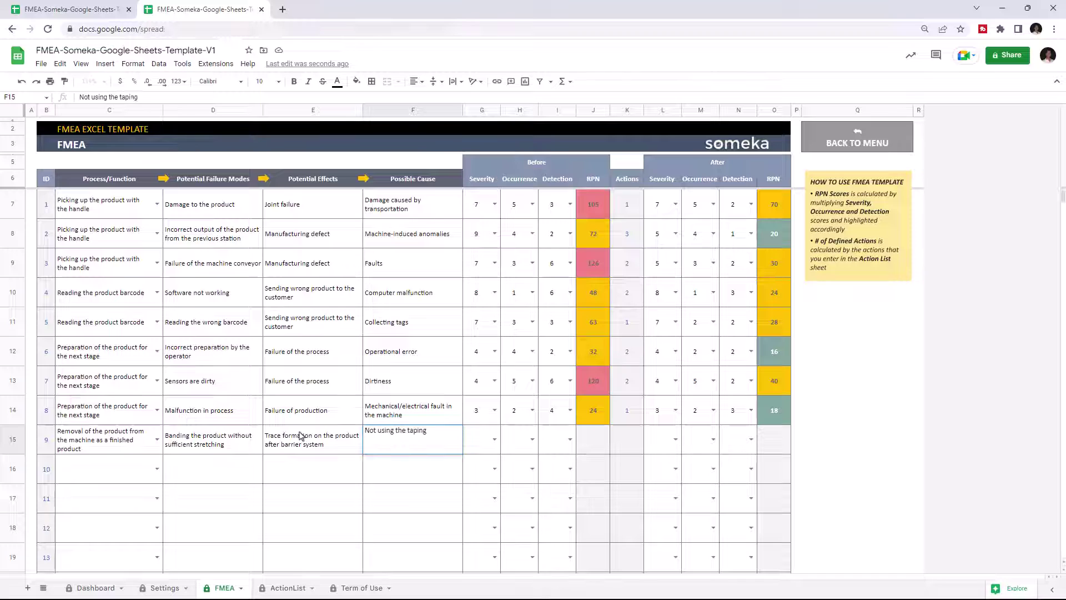
Score row 9 before action: severity 6, occurrence 4, detection 3.
left_click(498, 440)
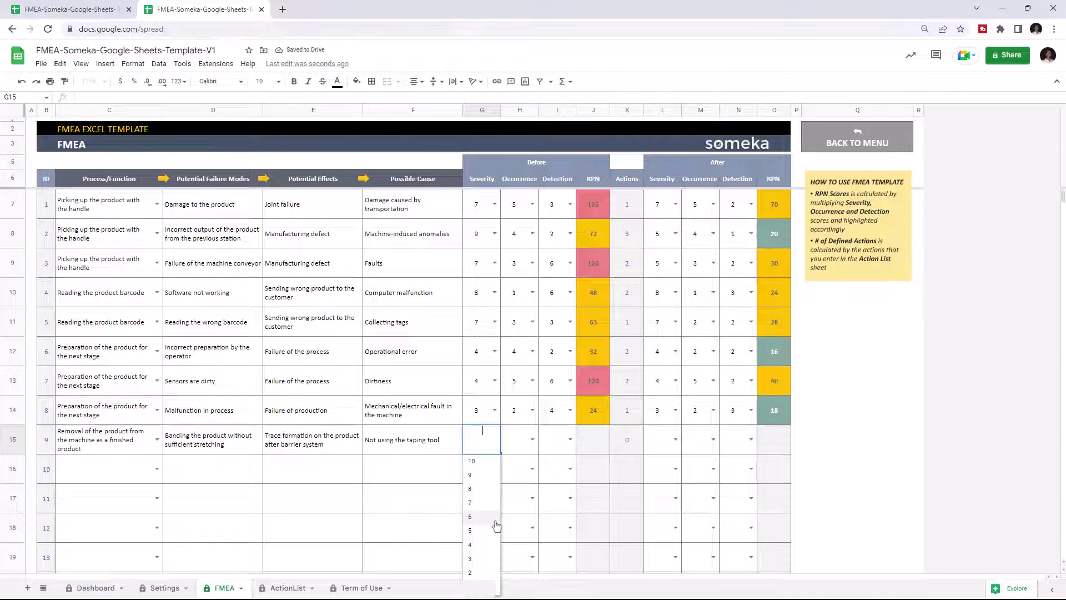
left_click(479, 516)
left_click(532, 440)
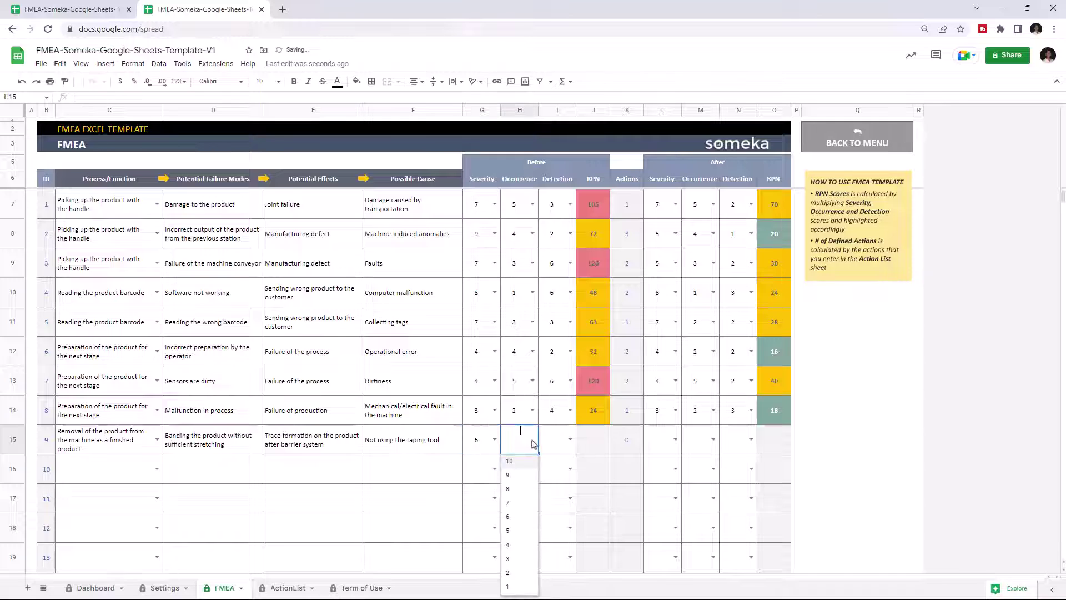
left_click(521, 545)
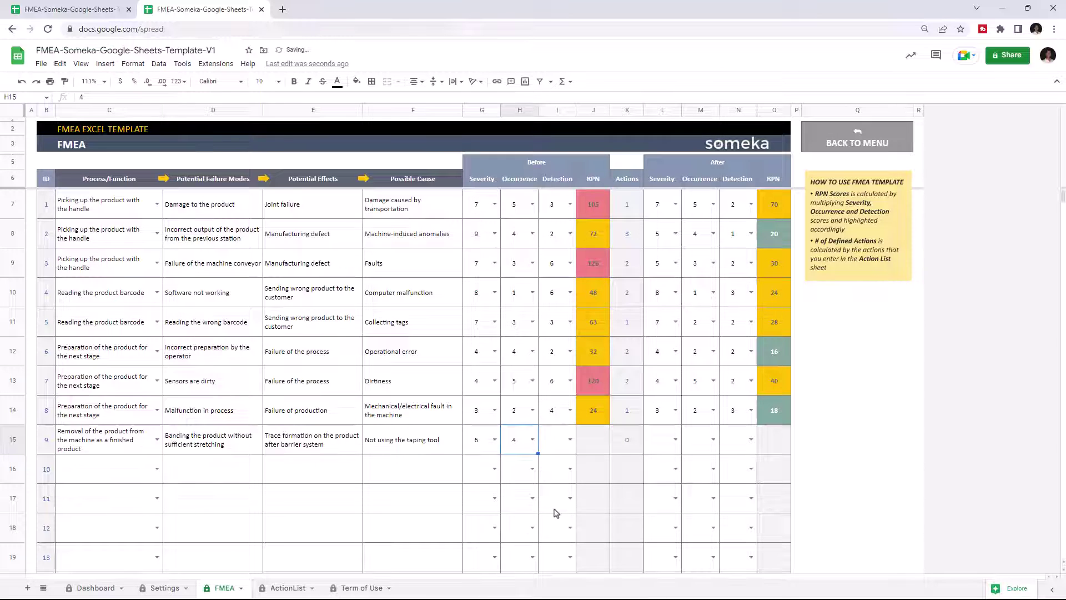
left_click(570, 439)
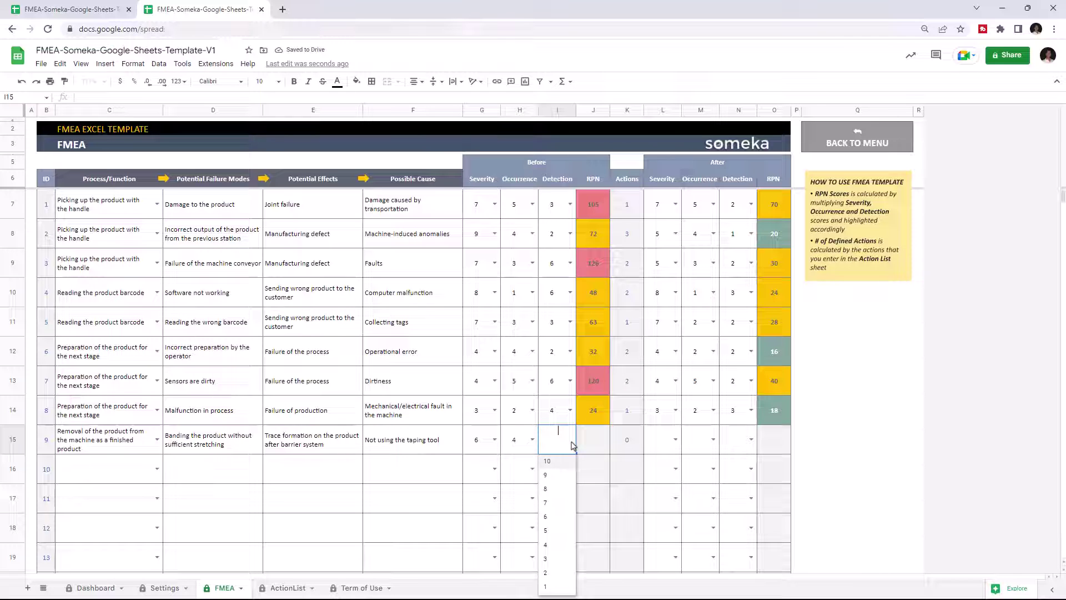
left_click(559, 558)
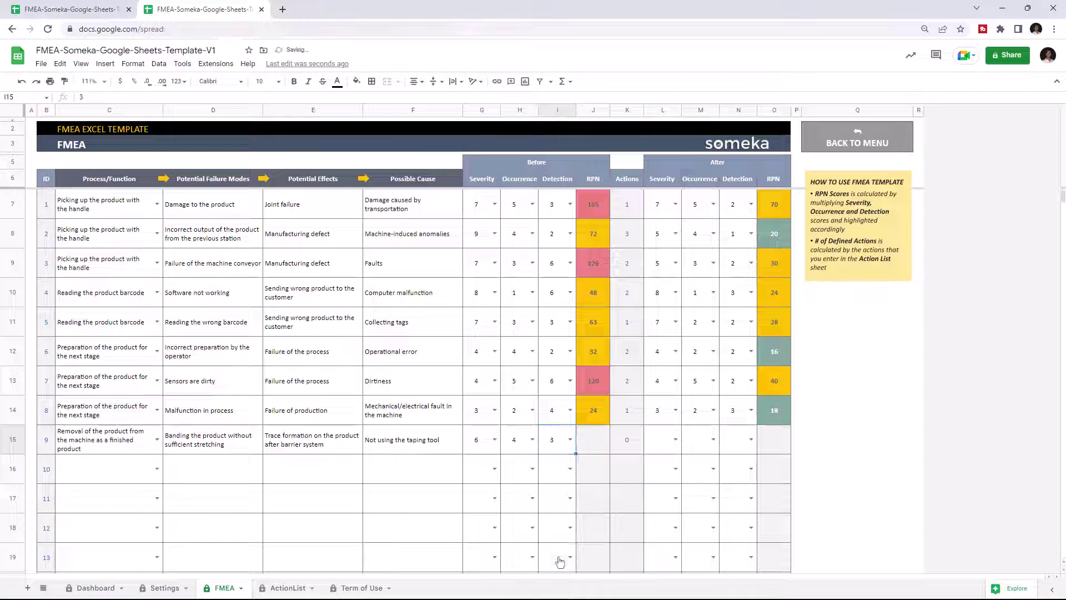
Score row 9 after action: severity 6, occurrence 1, detection 3.
left_click(677, 439)
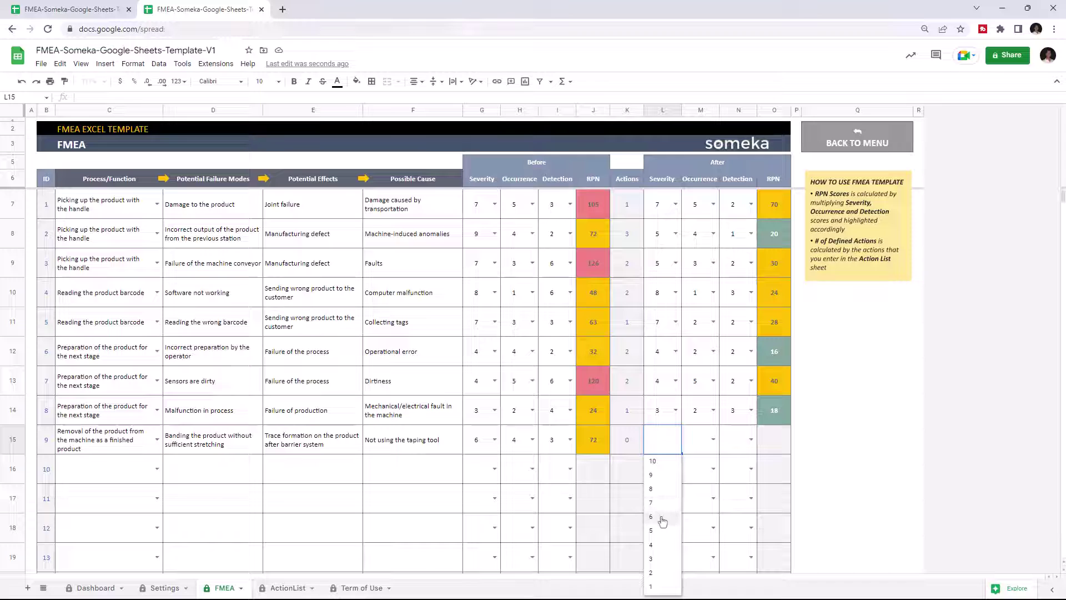
left_click(663, 518)
left_click(713, 439)
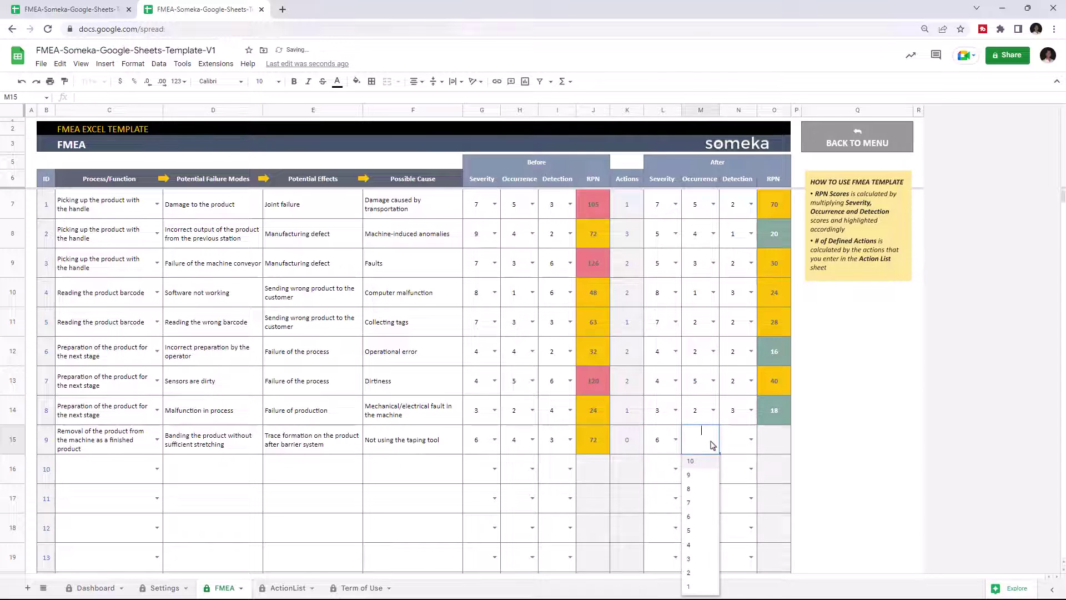
left_click(691, 587)
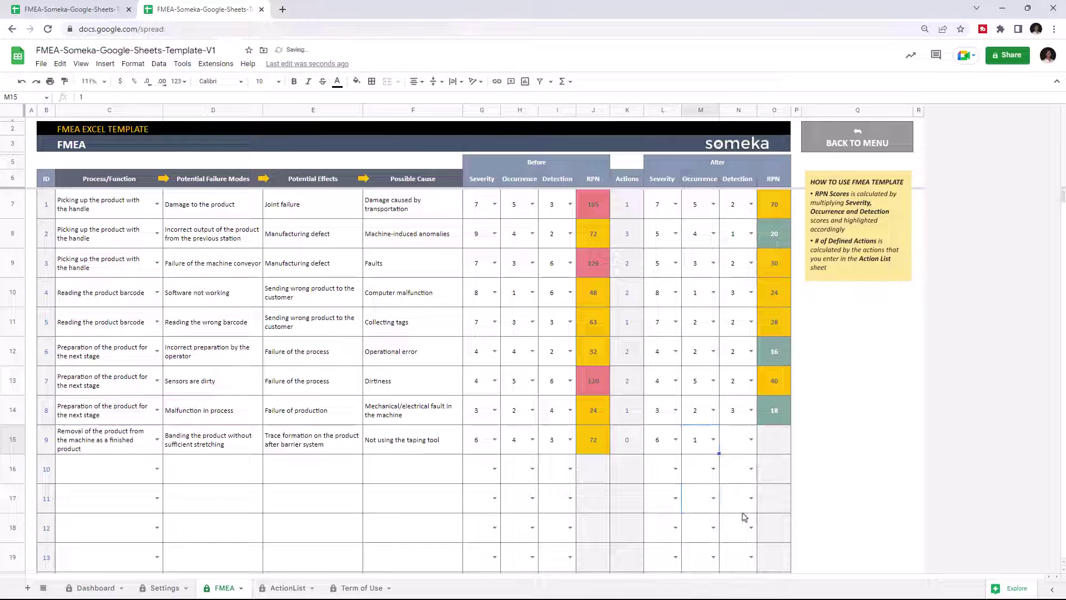
left_click(750, 441)
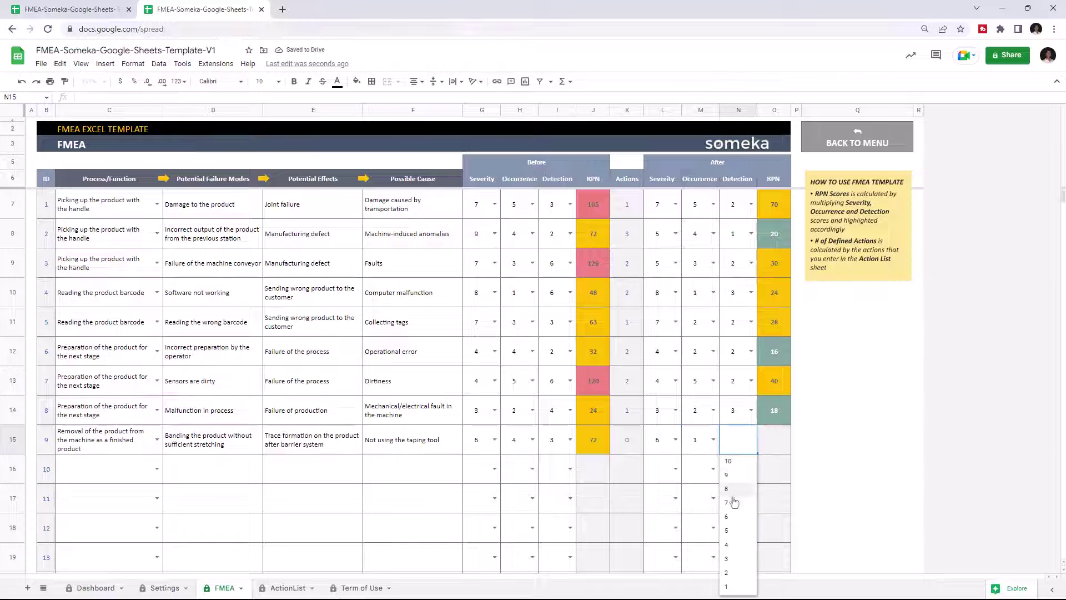
left_click(727, 559)
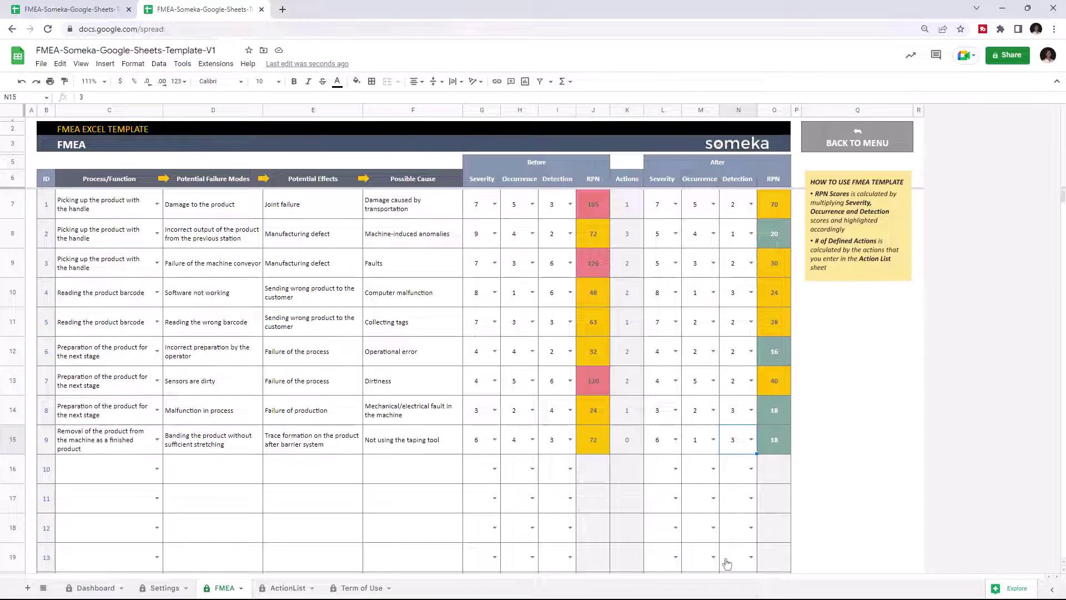
On the ActionList sheet, review action 1's process, failure, effect, cause, action, CML and owner.
left_click(284, 588)
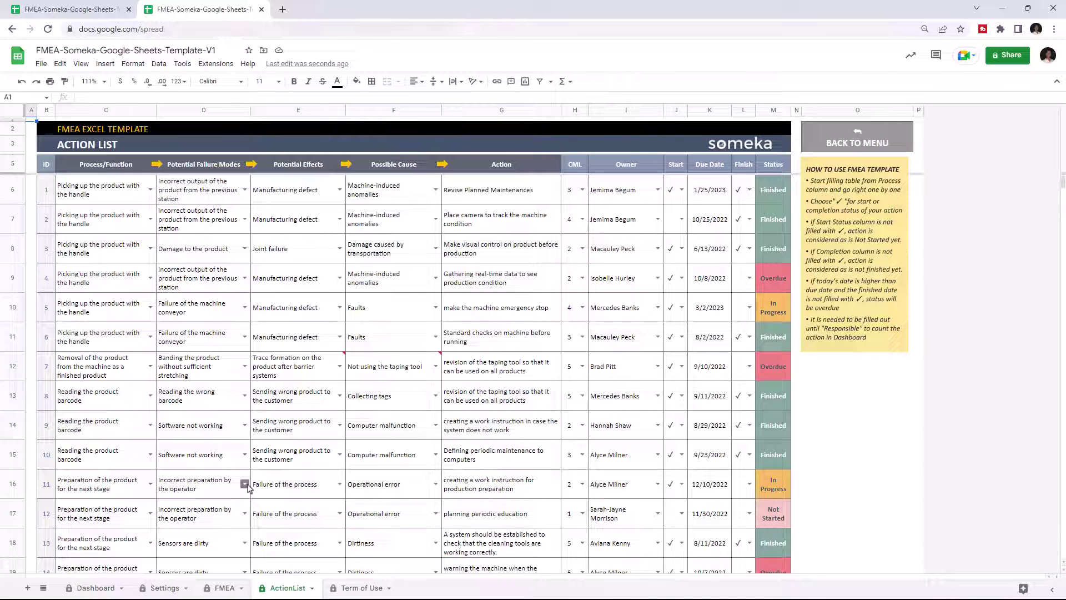
left_click(149, 191)
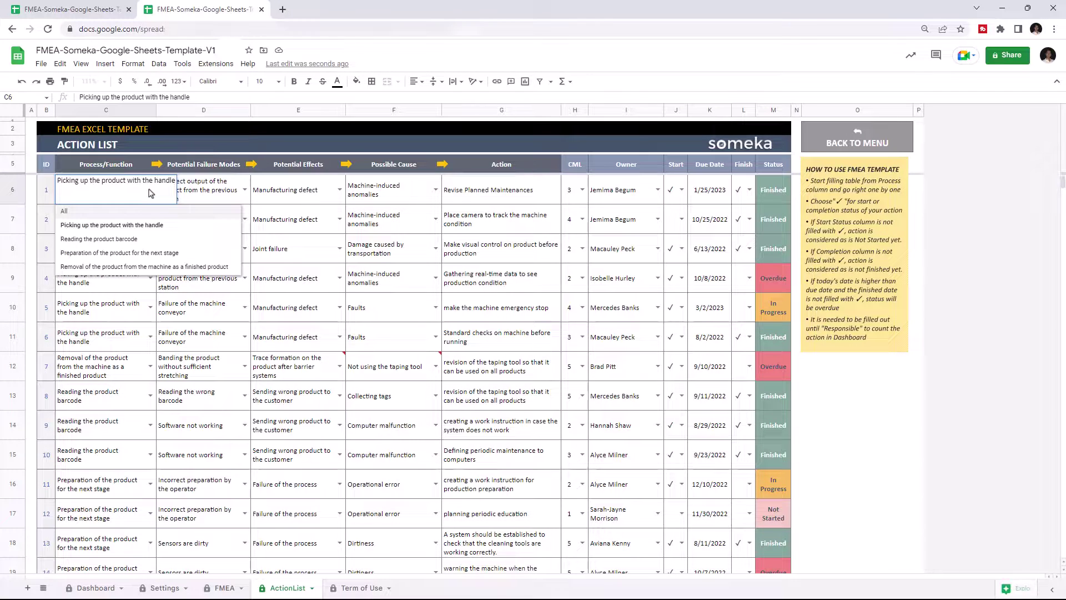
left_click(246, 199)
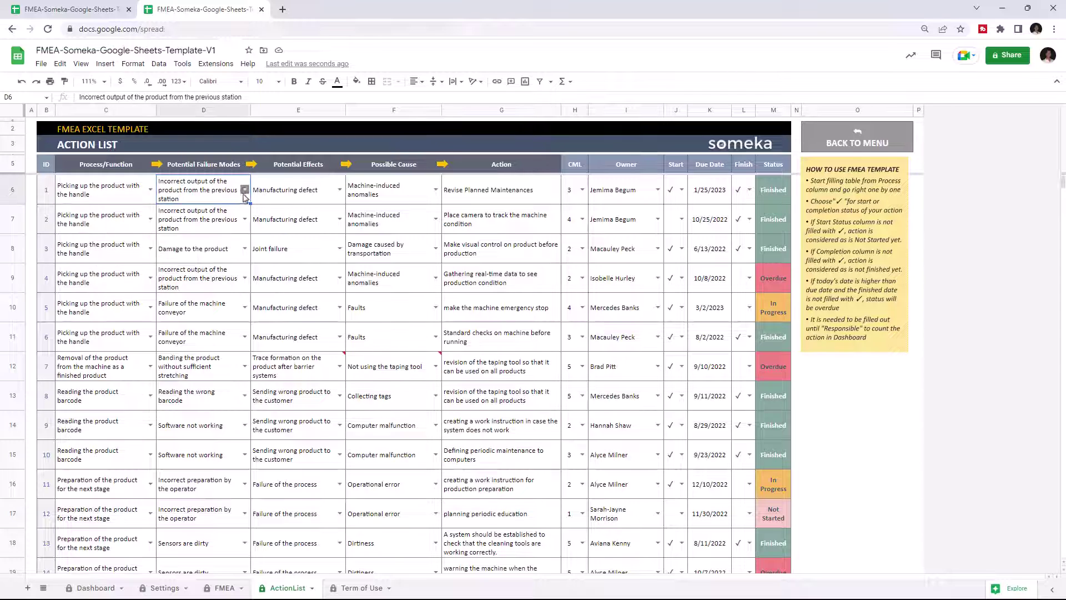
left_click(246, 193)
left_click(339, 194)
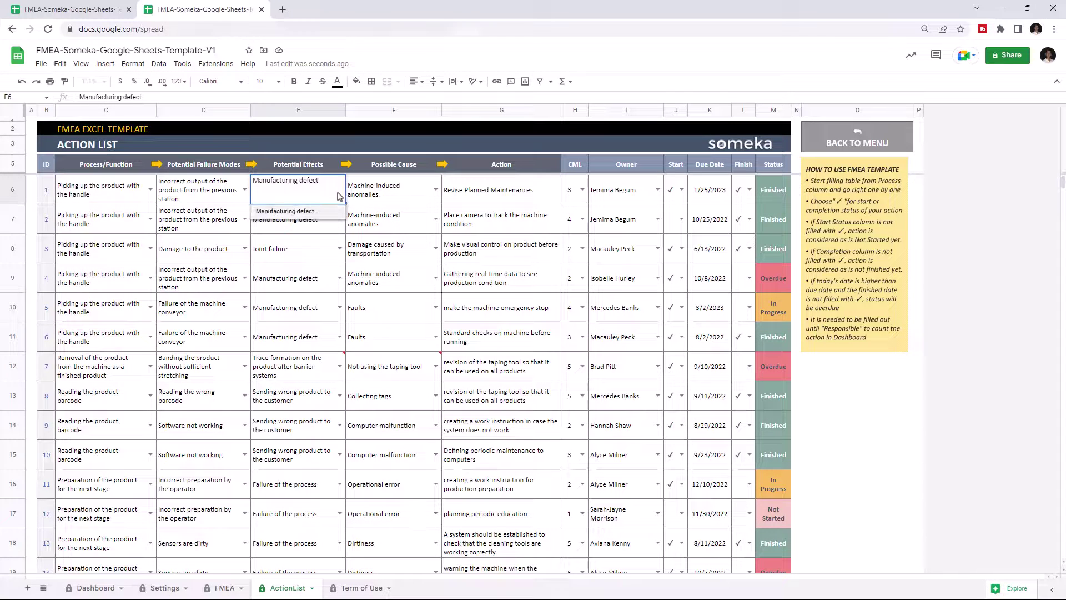
left_click(435, 191)
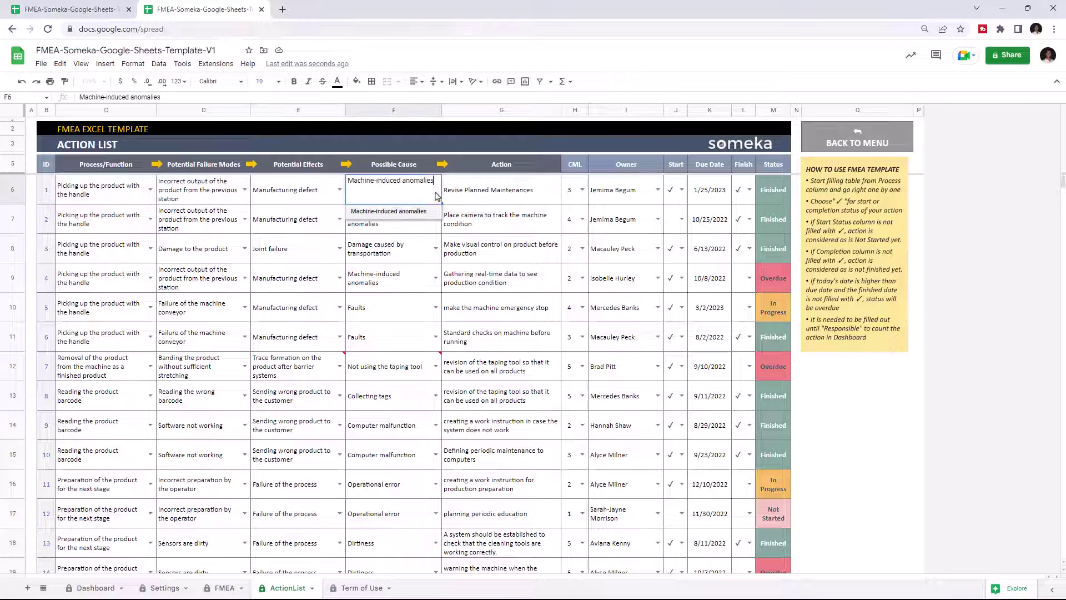
left_click(519, 193)
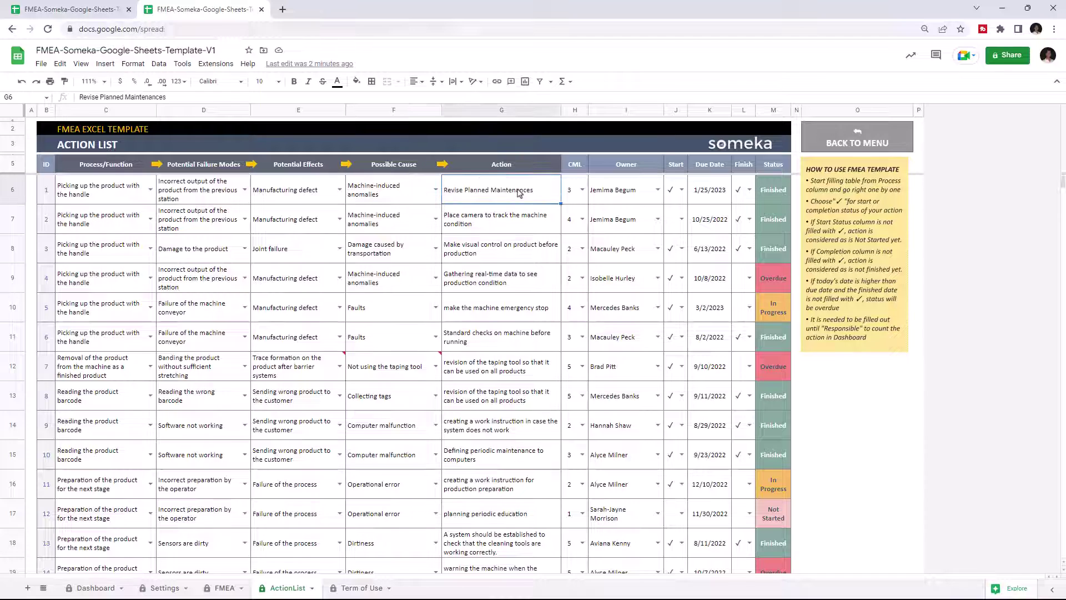
left_click(582, 191)
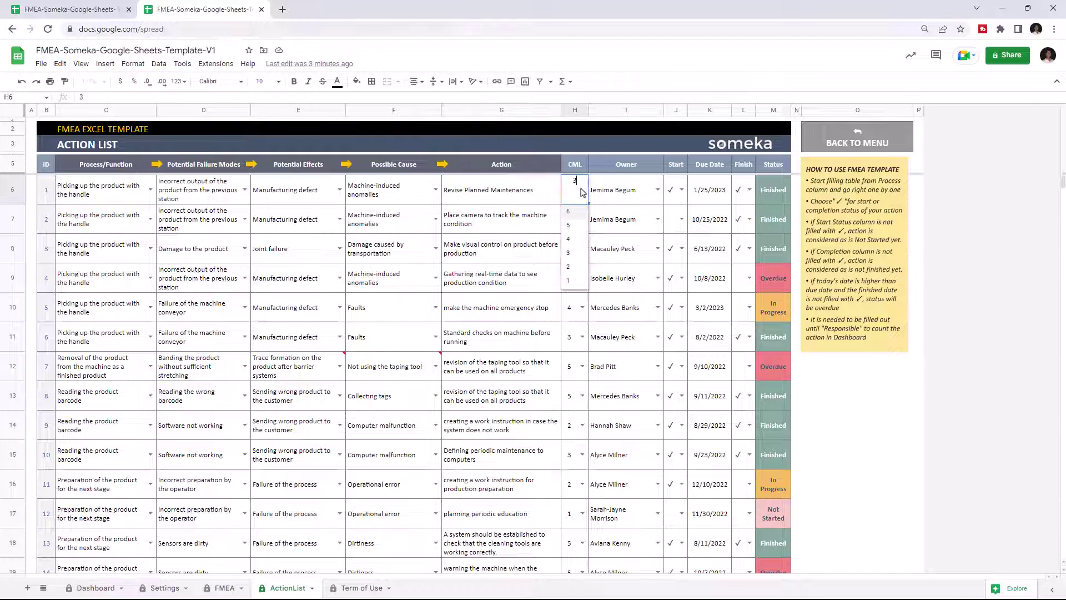
left_click(658, 193)
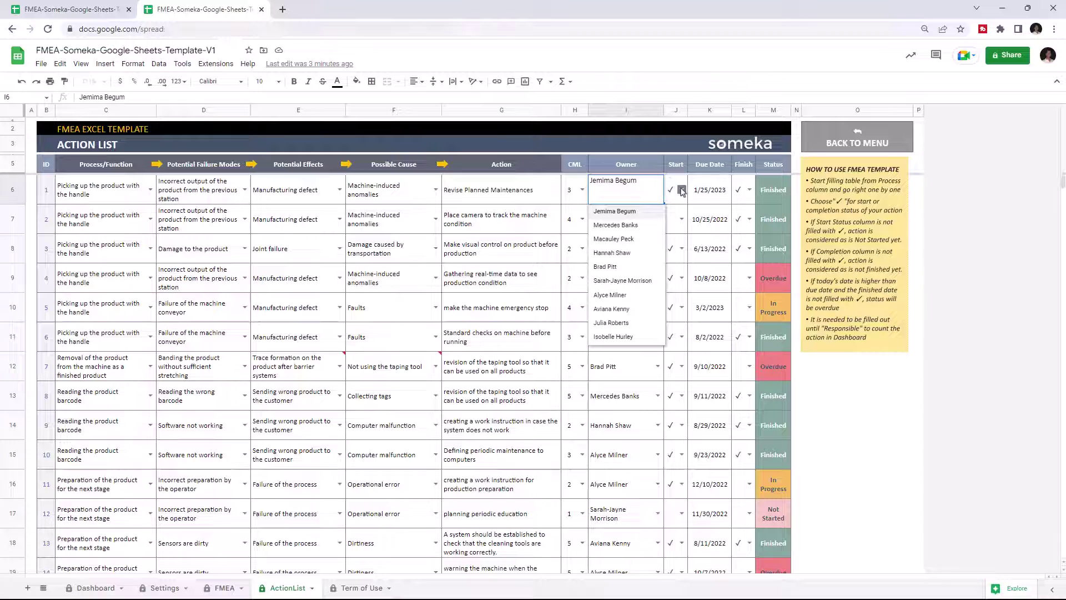
Tick Start and Finish for action 1 so its status reads Finished.
left_click(682, 191)
left_click(709, 194)
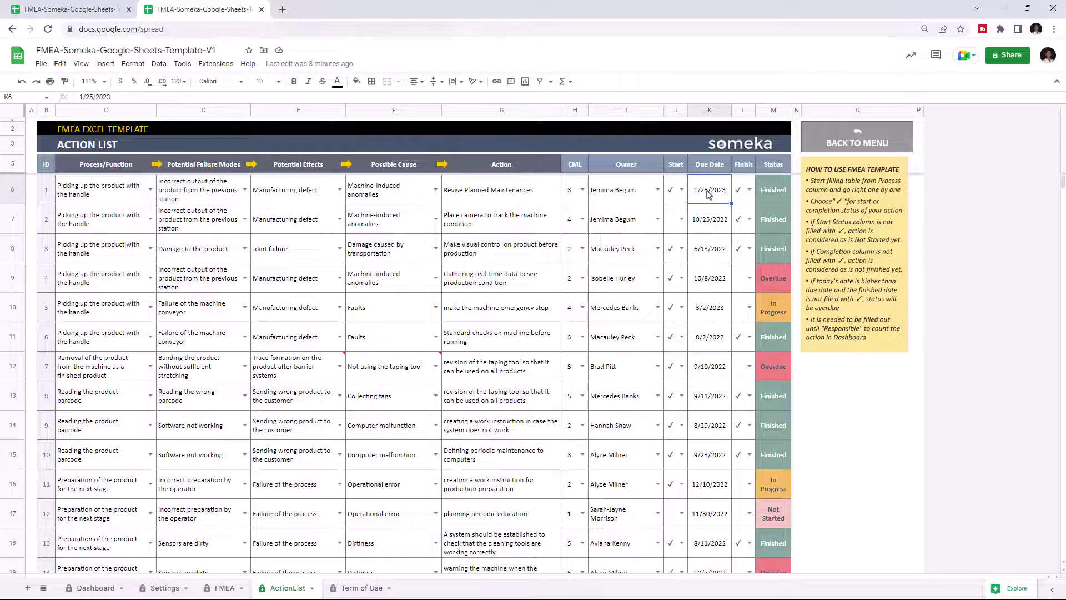
left_click(749, 192)
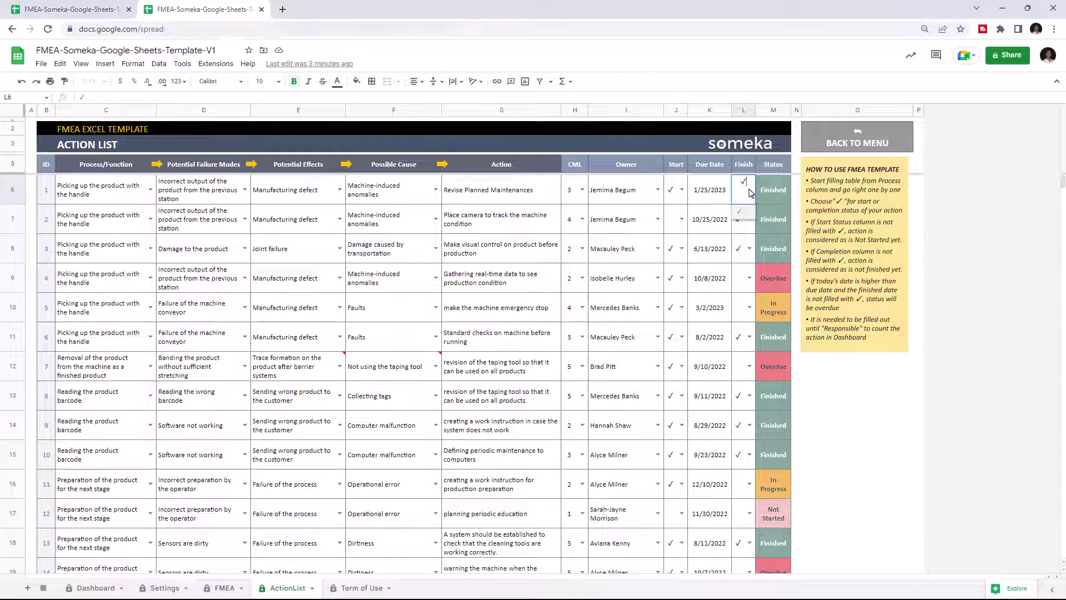
left_click(721, 191)
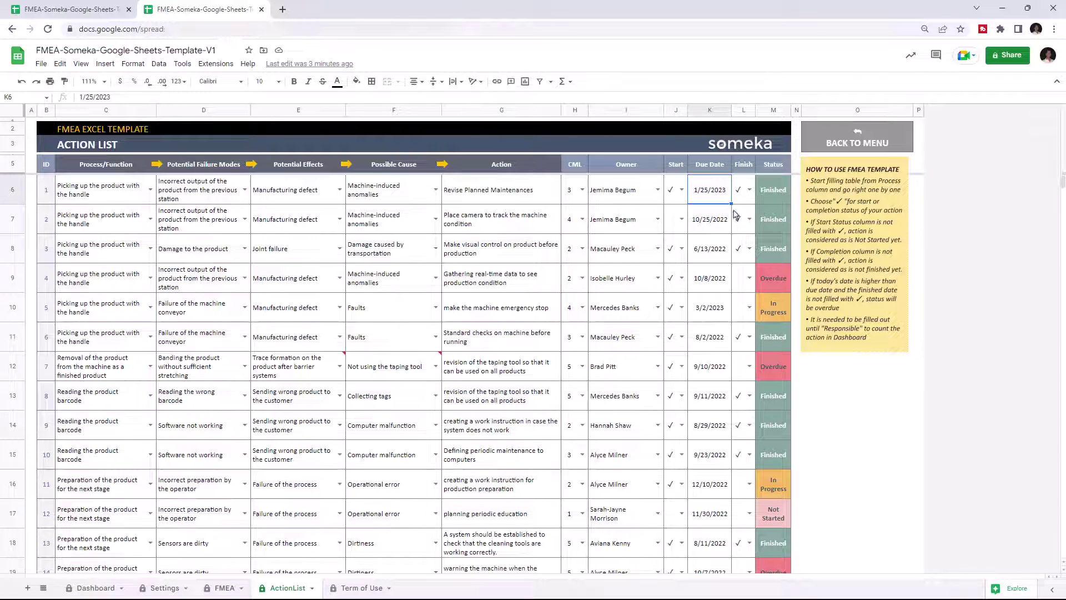
In row 21, choose the removal process, stretching failure, trace-formation effect and taping-tool cause.
scroll(639, 265, "down", 4)
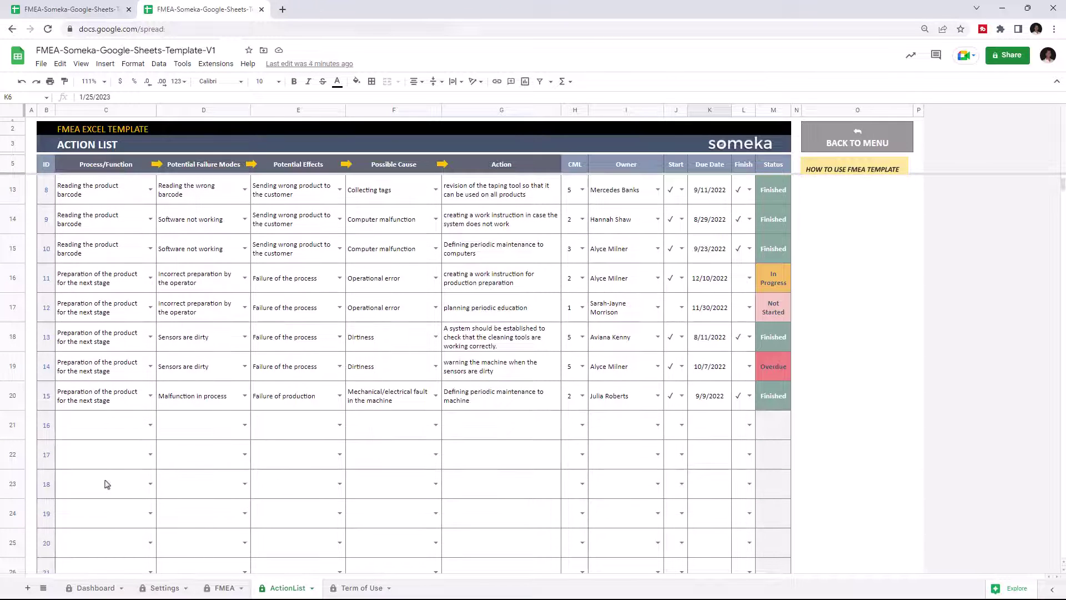
left_click(150, 426)
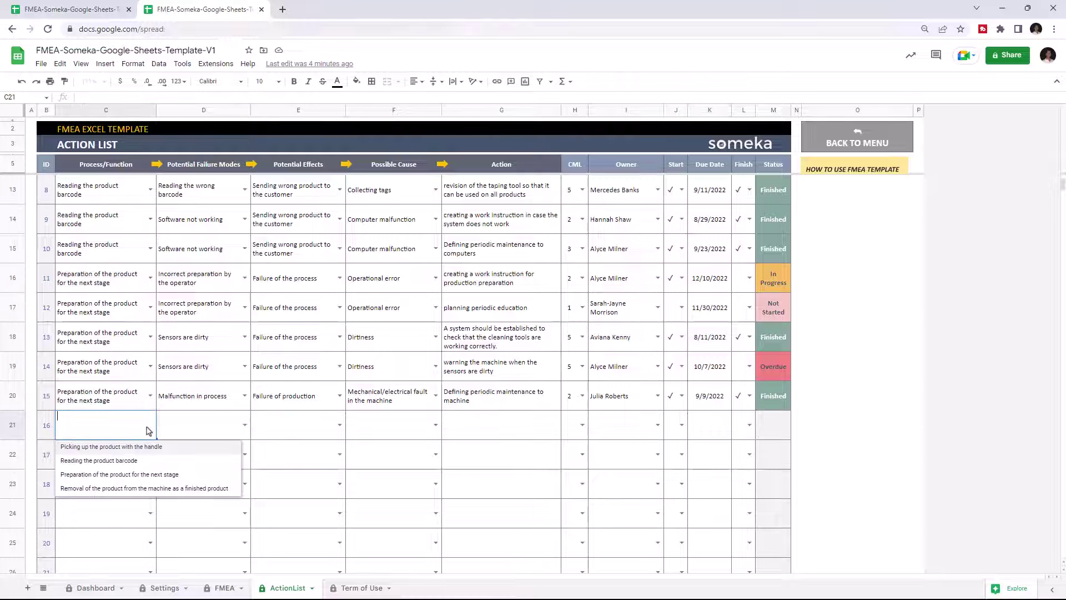
left_click(143, 488)
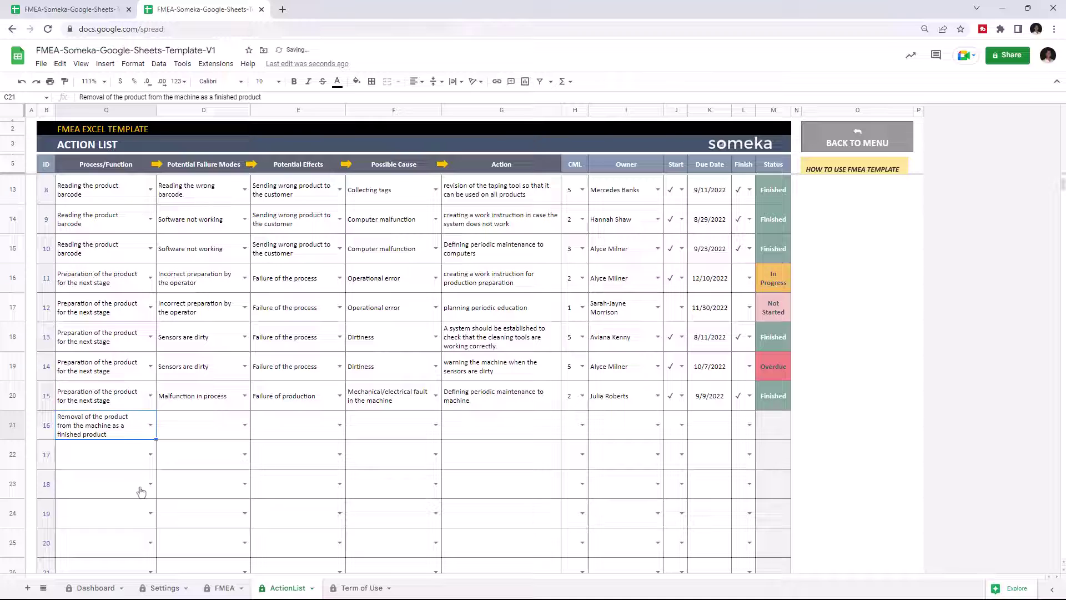
left_click(244, 426)
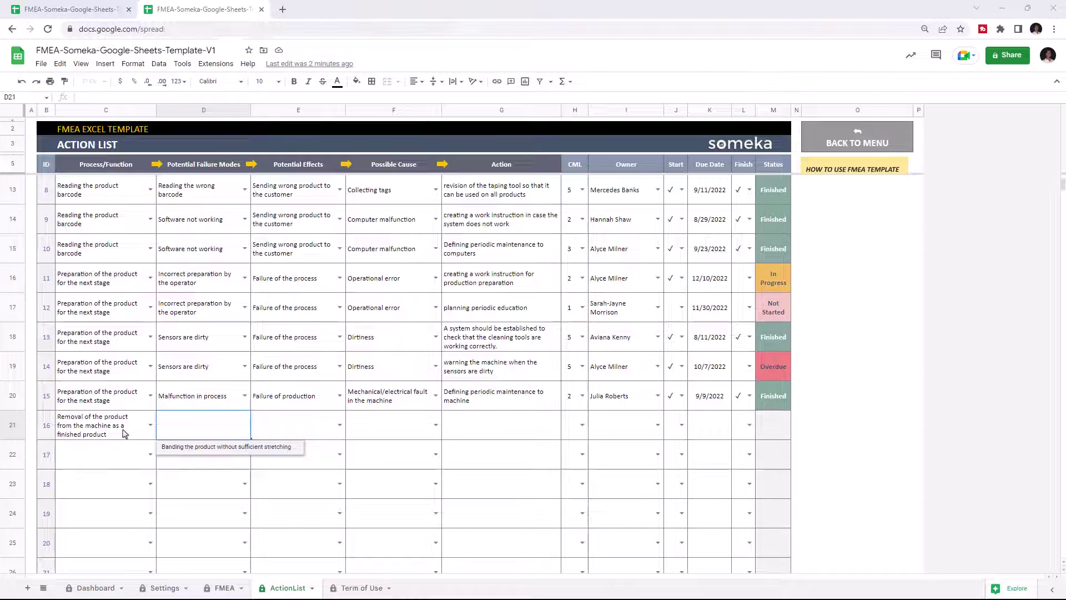
left_click(212, 446)
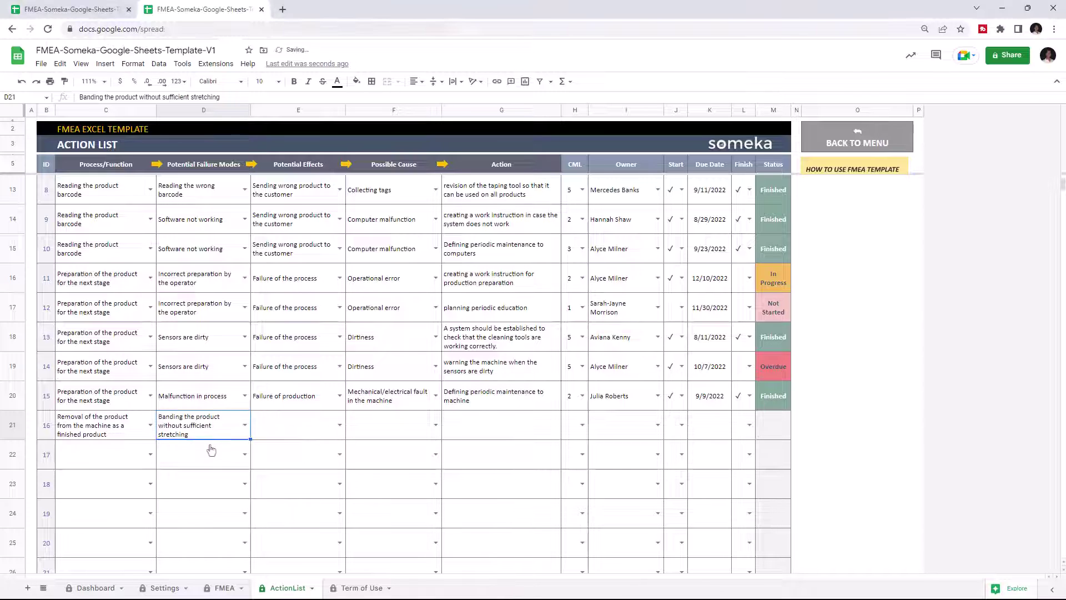
left_click(339, 425)
left_click(333, 441)
left_click(436, 424)
left_click(402, 449)
Enter action 'Defining periodic maintenance' with CML 2 and assign an owner.
left_click(486, 429)
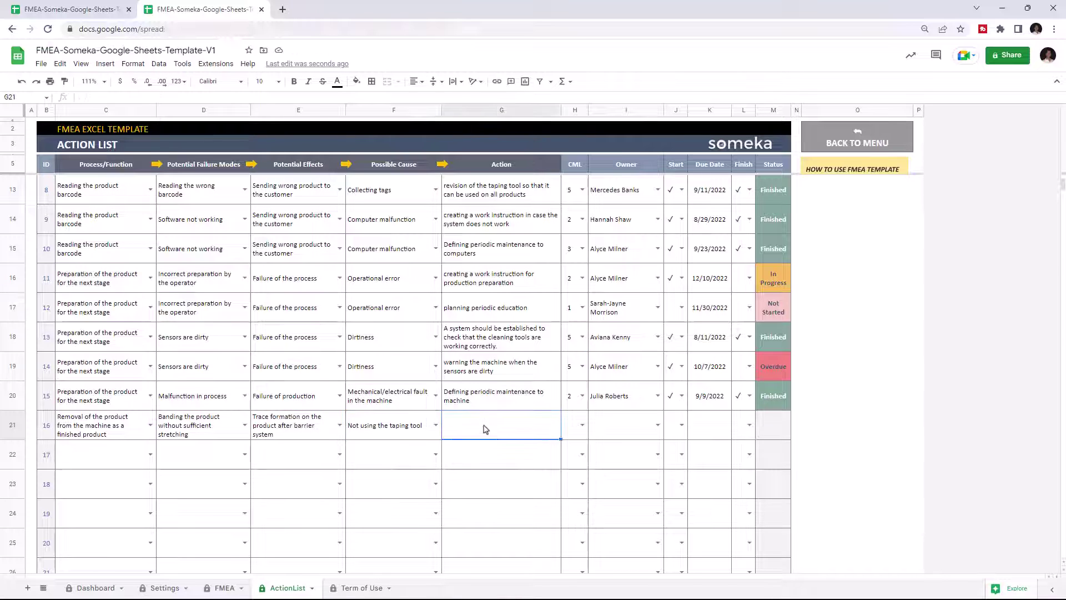
type("Defining periodic")
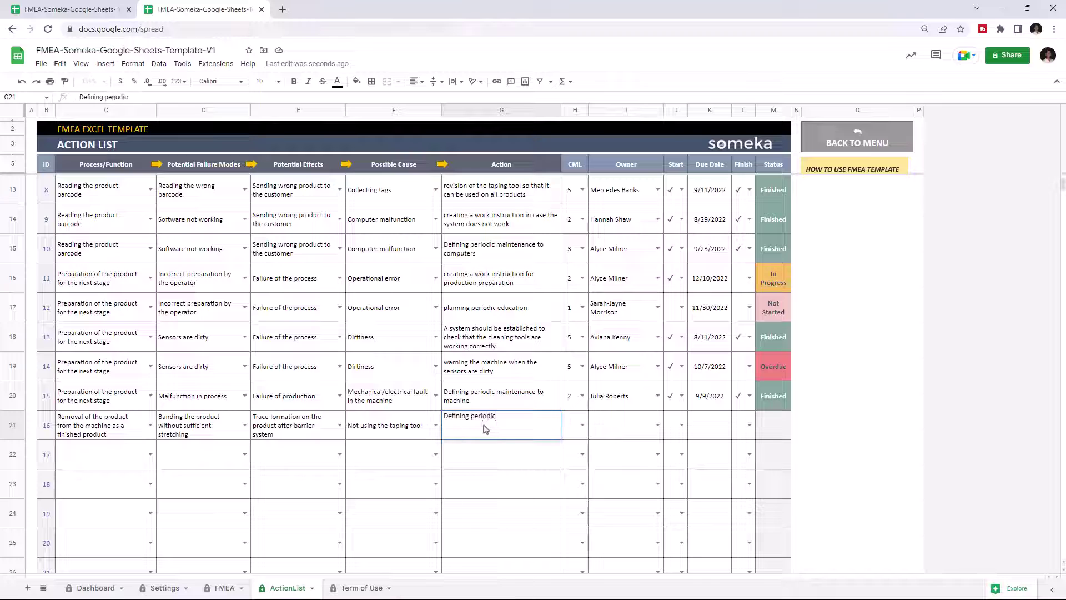
type(" maintenance to machine")
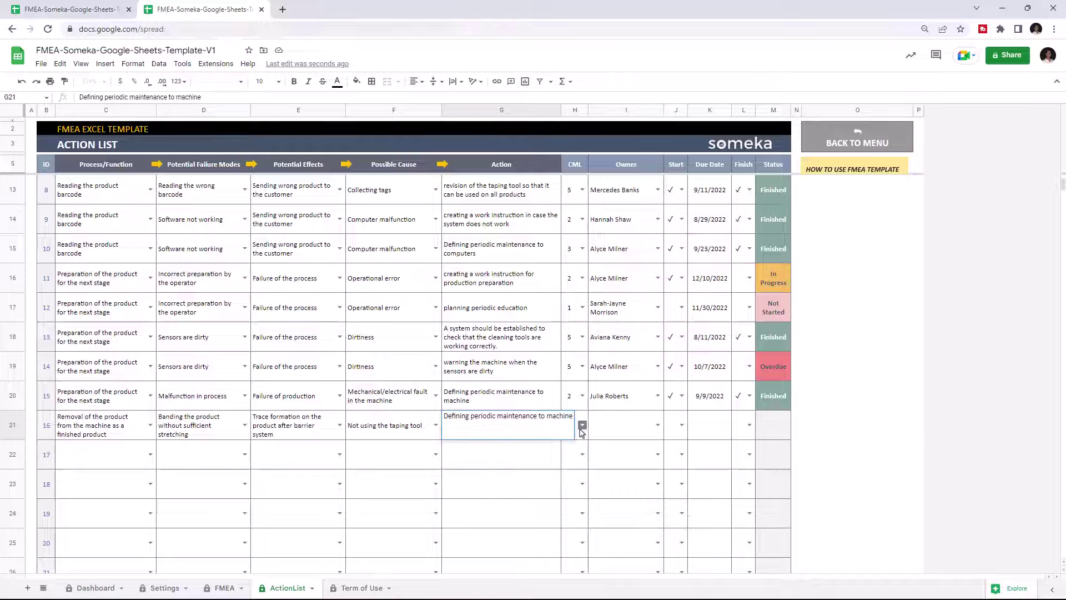
left_click(581, 430)
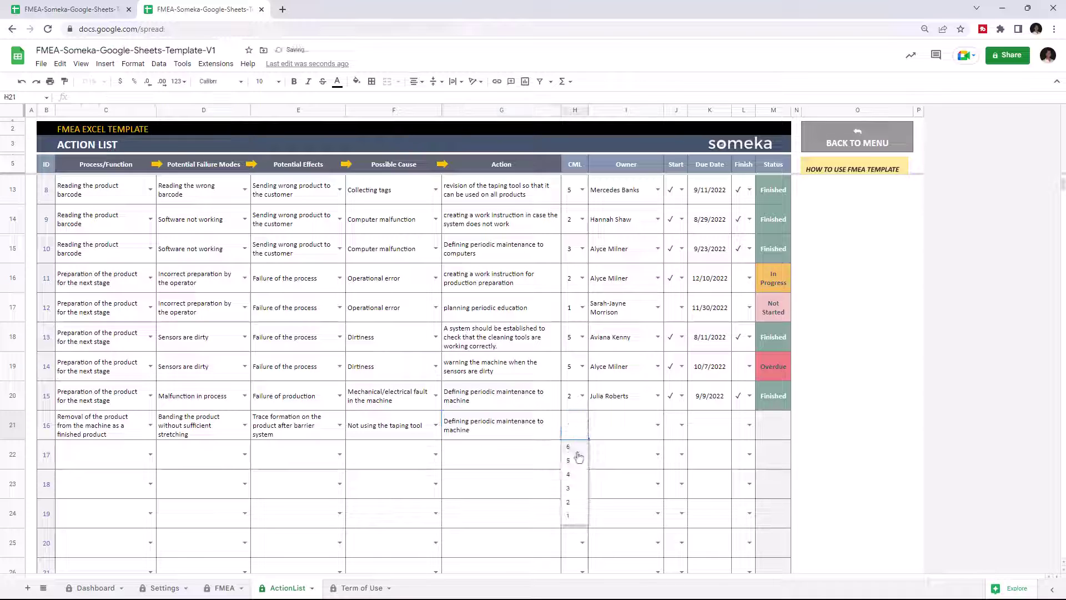
left_click(568, 501)
left_click(657, 425)
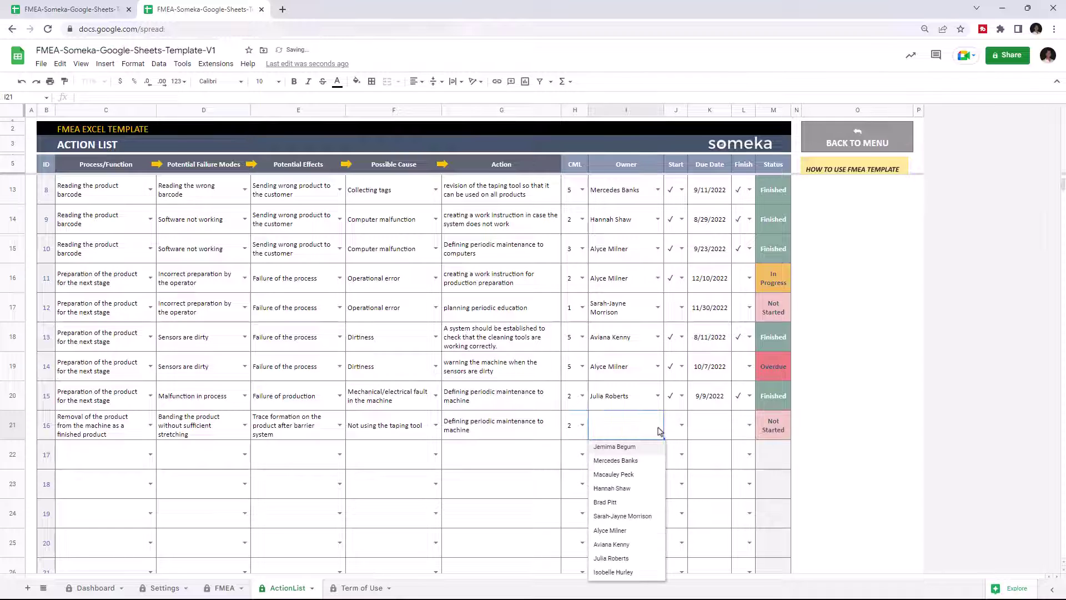
left_click(627, 488)
Tick Start and Finish for action 16, then view the Dashboard.
left_click(680, 436)
left_click(710, 428)
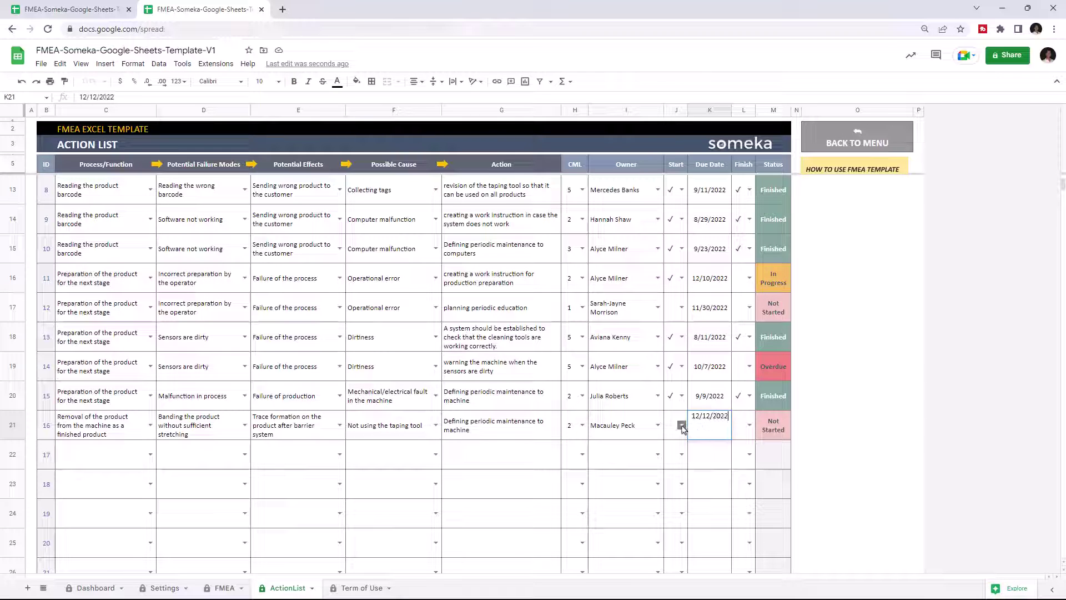
left_click(682, 426)
left_click(678, 450)
left_click(749, 426)
left_click(747, 452)
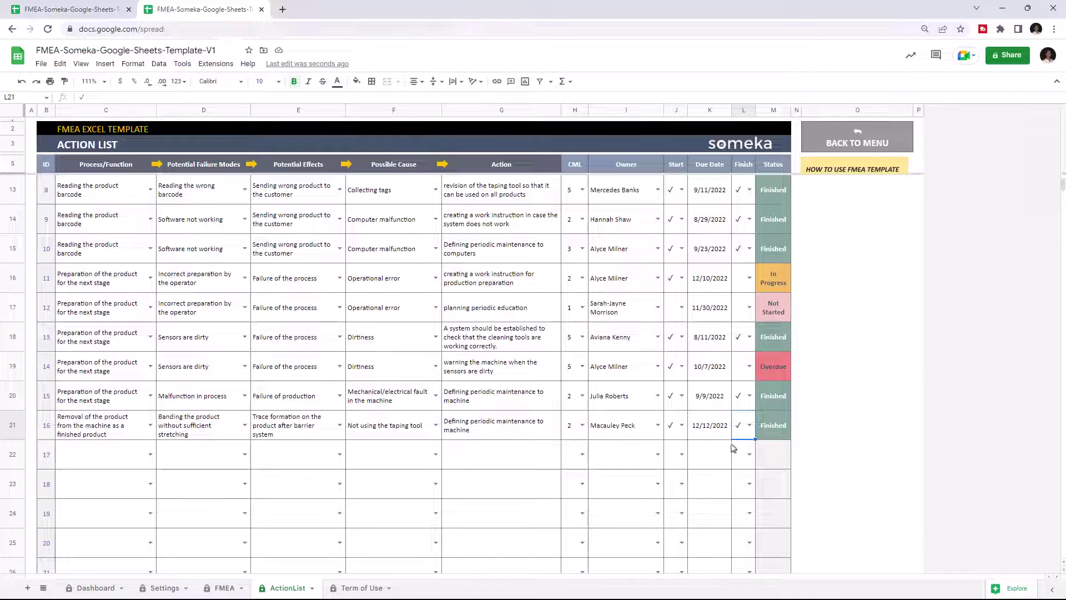
left_click(94, 588)
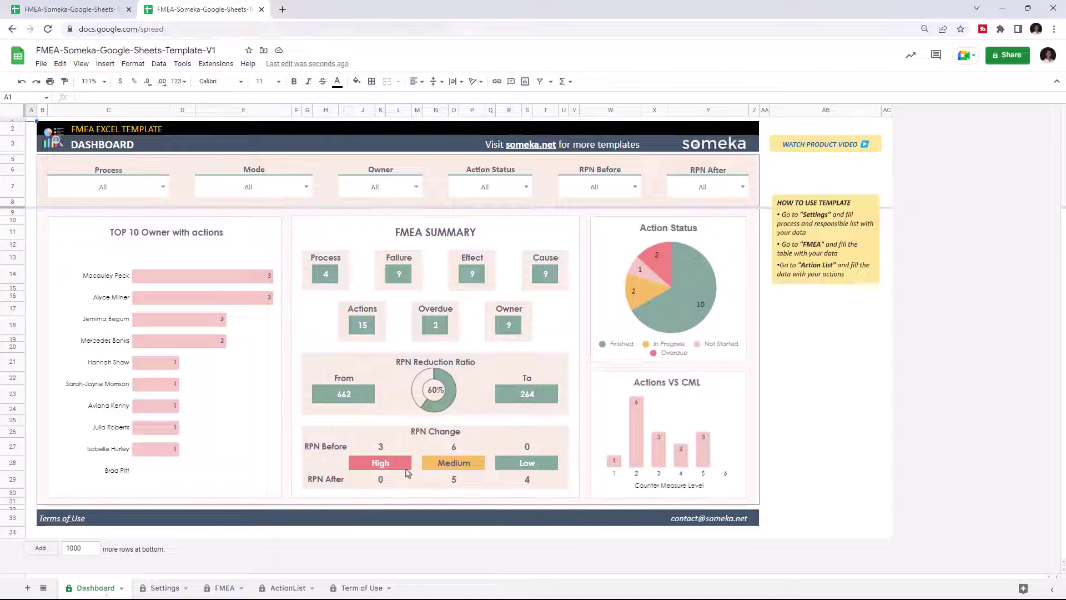
left_click(163, 187)
left_click(136, 248)
left_click(162, 187)
left_click(138, 248)
left_click(162, 187)
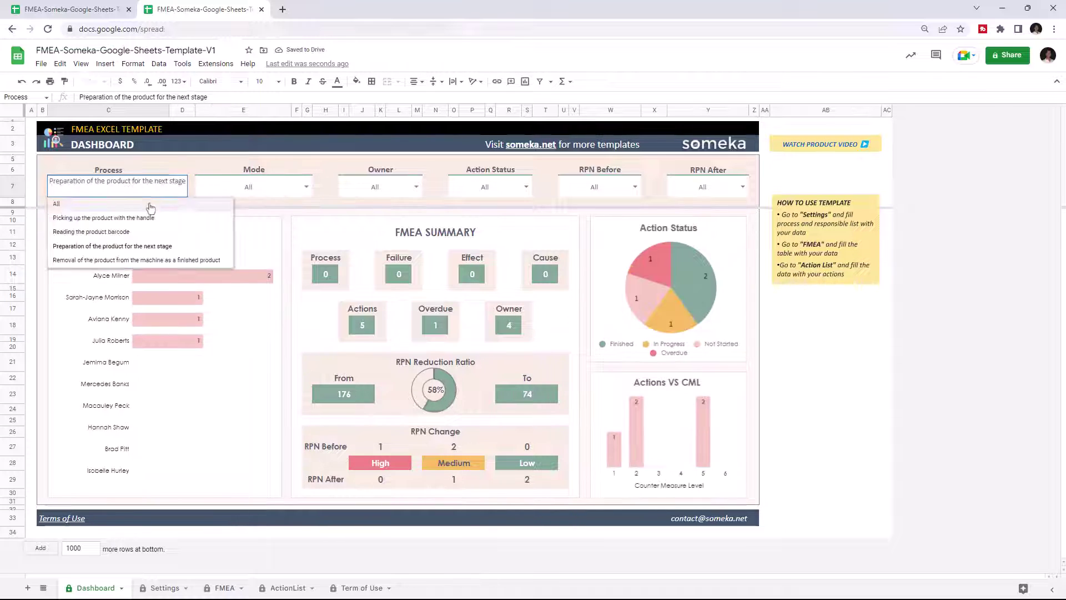
left_click(61, 204)
left_click(306, 188)
left_click(281, 222)
left_click(307, 187)
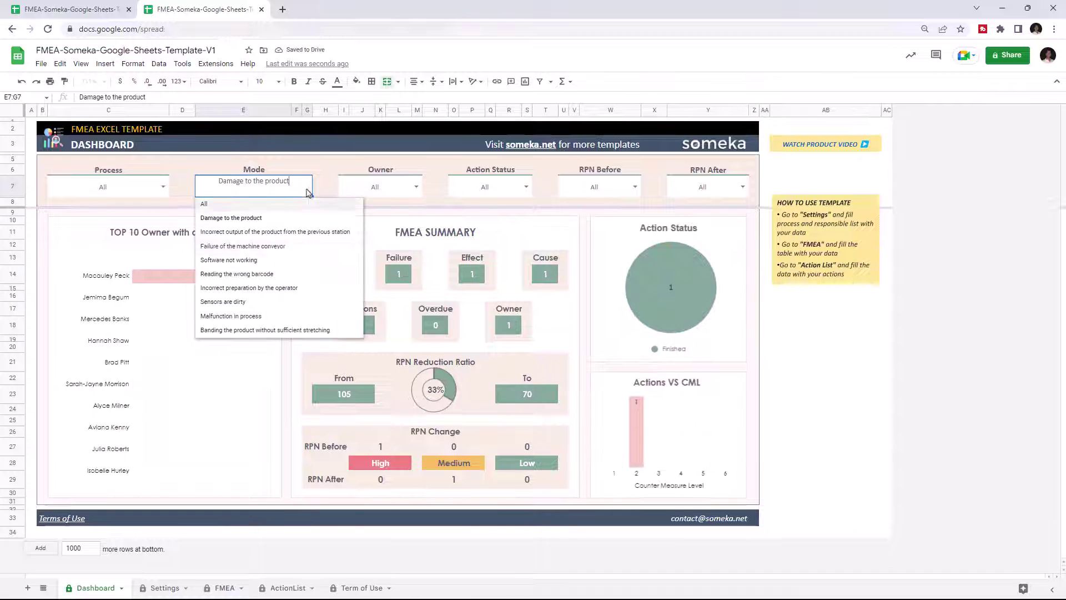
left_click(272, 273)
left_click(307, 187)
left_click(328, 206)
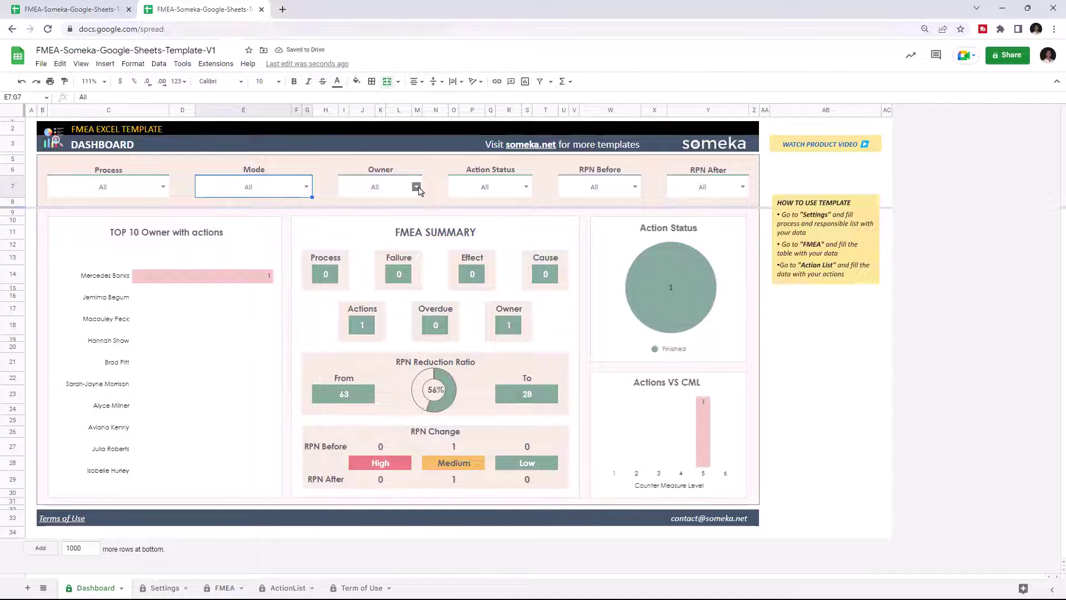
left_click(416, 187)
left_click(386, 272)
left_click(416, 187)
left_click(377, 220)
left_click(415, 187)
left_click(389, 206)
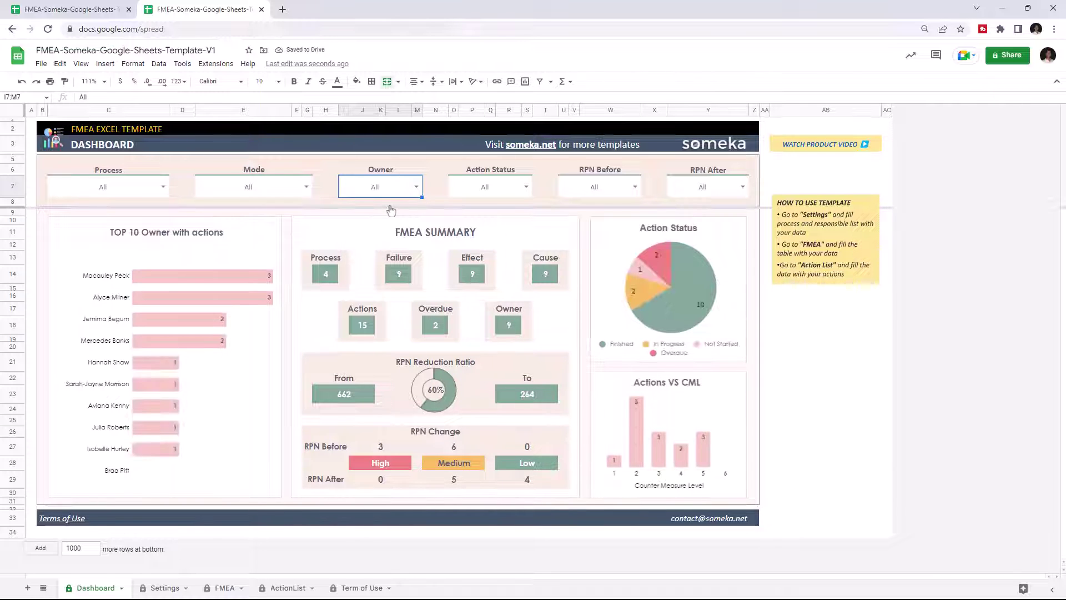
left_click(525, 187)
left_click(495, 230)
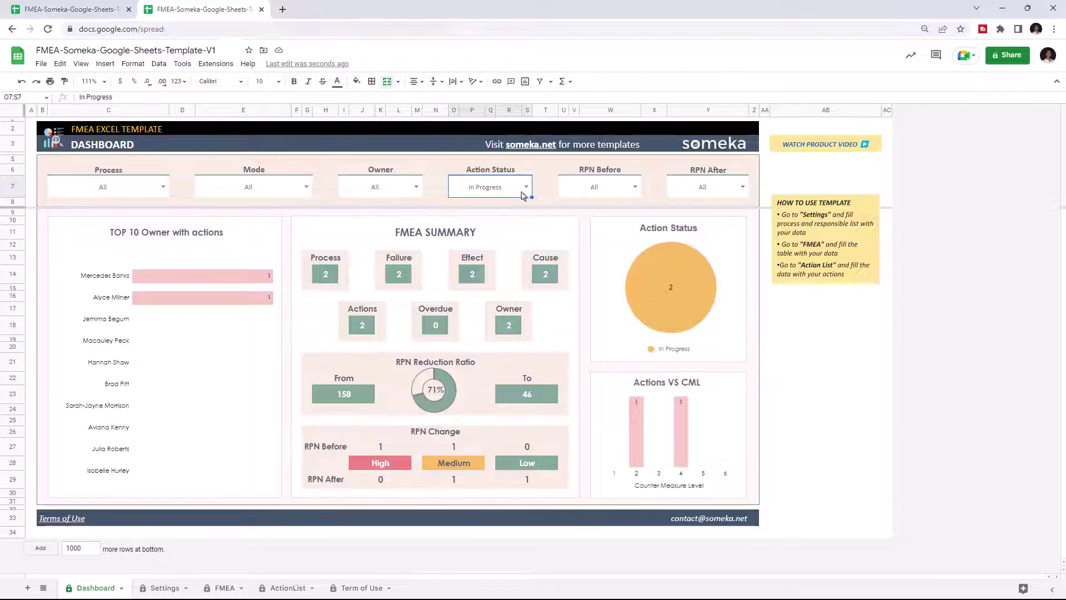
left_click(525, 189)
left_click(490, 249)
left_click(524, 187)
left_click(500, 209)
left_click(635, 189)
left_click(586, 232)
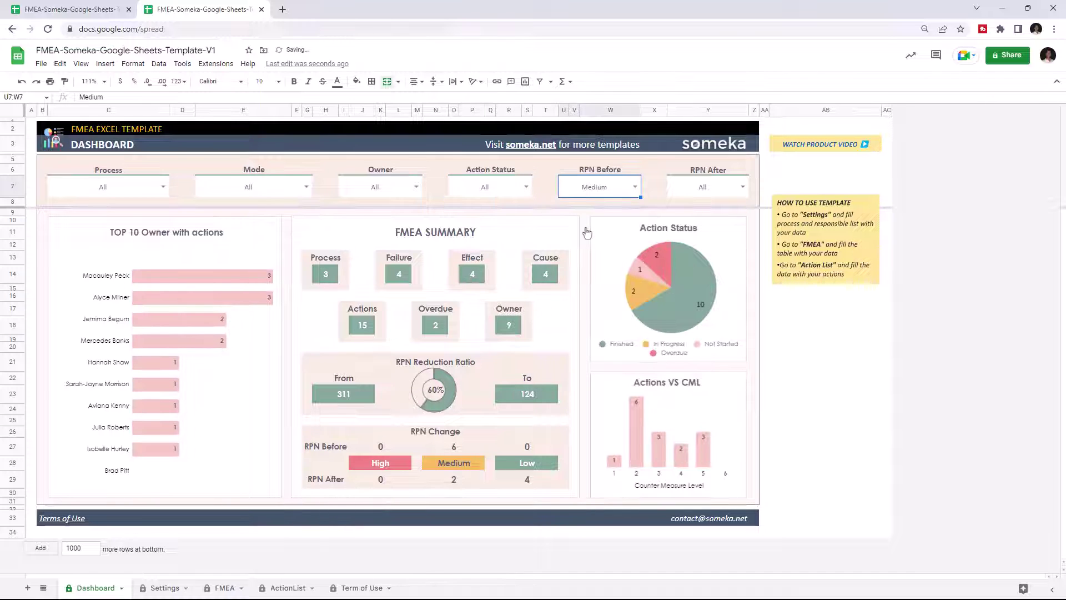
left_click(635, 189)
left_click(589, 208)
left_click(743, 188)
left_click(716, 220)
left_click(708, 187)
left_click(700, 208)
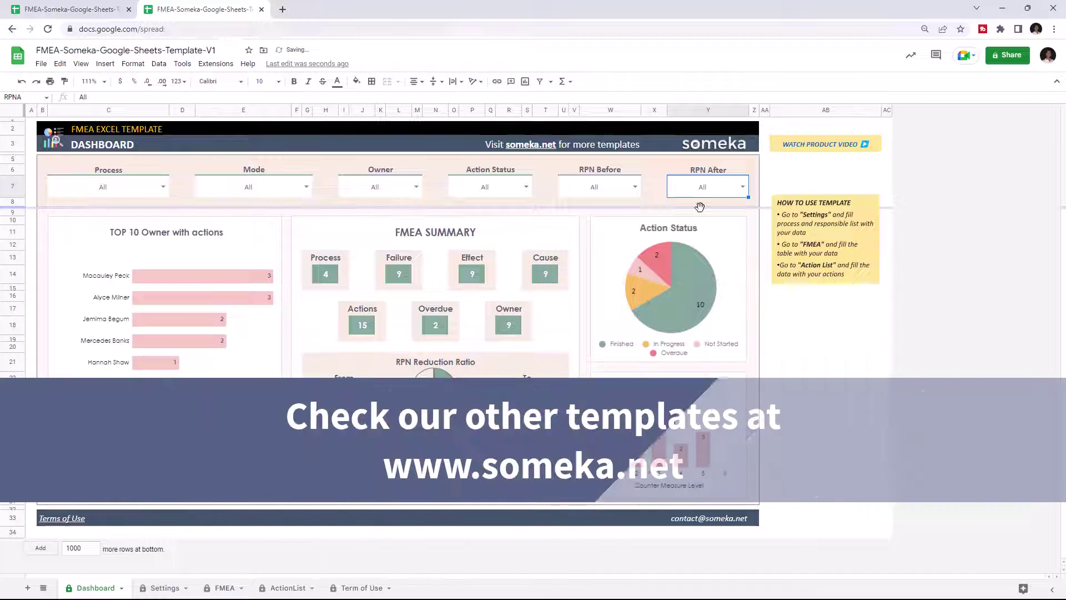